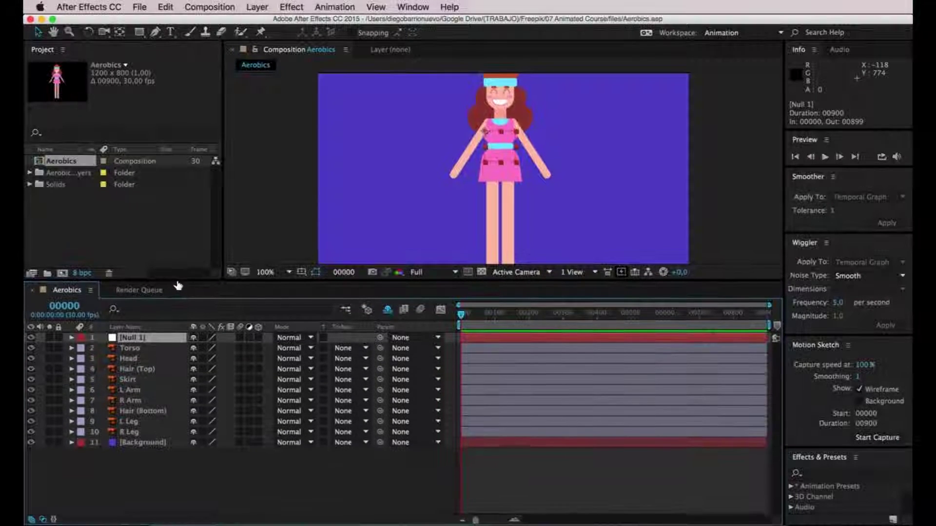
{"action": "left_click", "coordinate": [285, 201]}
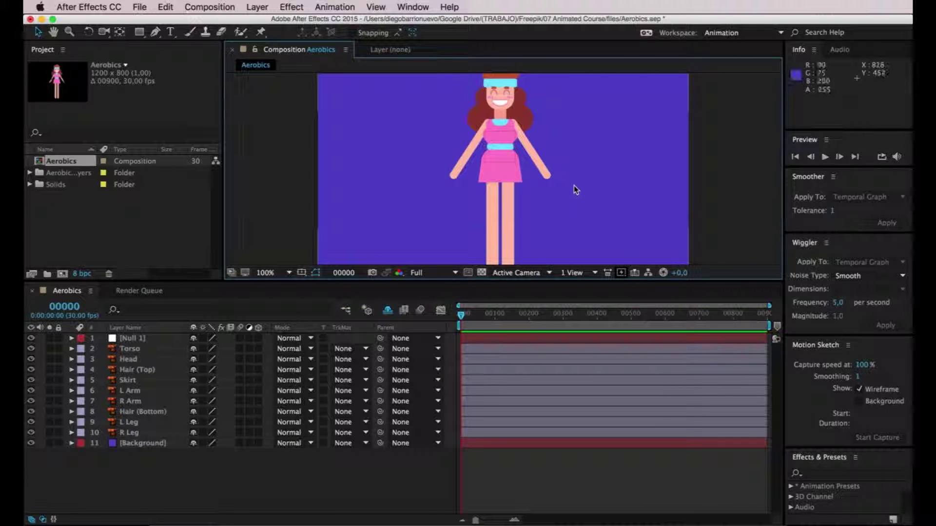
{"action": "left_click_drag", "start_coordinate": [573, 186], "coordinate": [543, 152]}
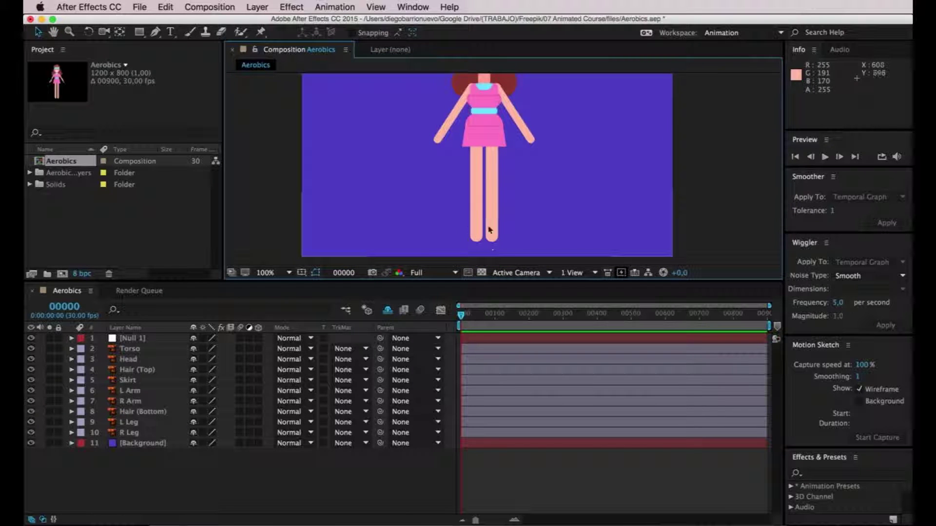
{"action": "left_click_drag", "start_coordinate": [453, 179], "coordinate": [441, 205]}
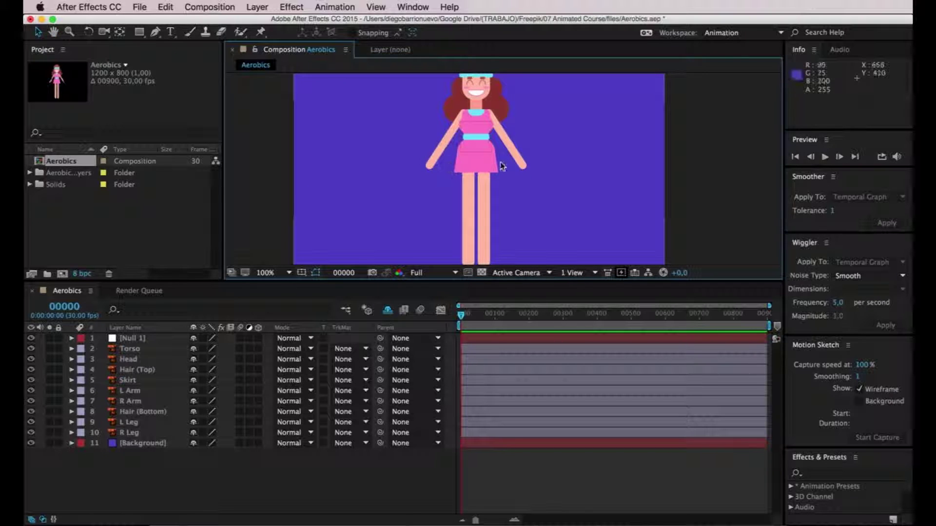
{"action": "left_click_drag", "start_coordinate": [468, 215], "coordinate": [469, 195]}
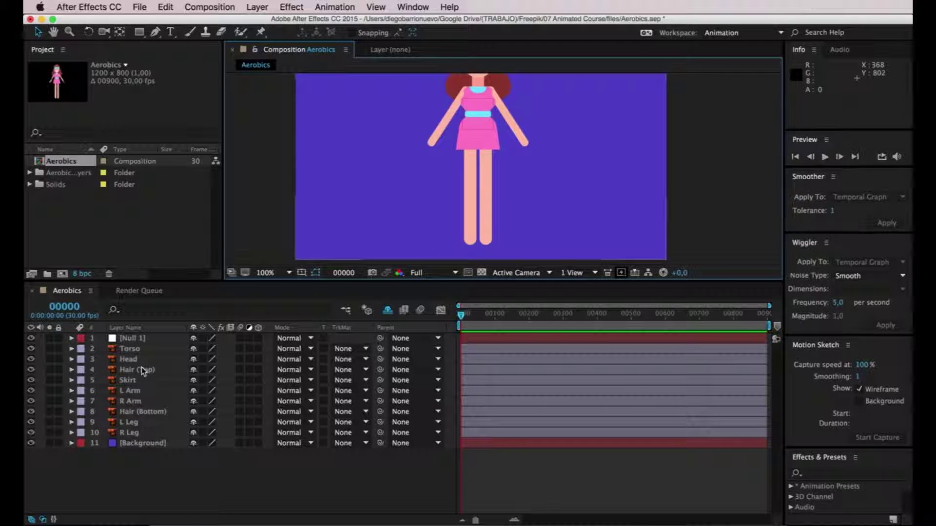
Create shape layers from the L Arm, R Arm, L Leg and R Leg vector layers
{"action": "left_click", "coordinate": [144, 390]}
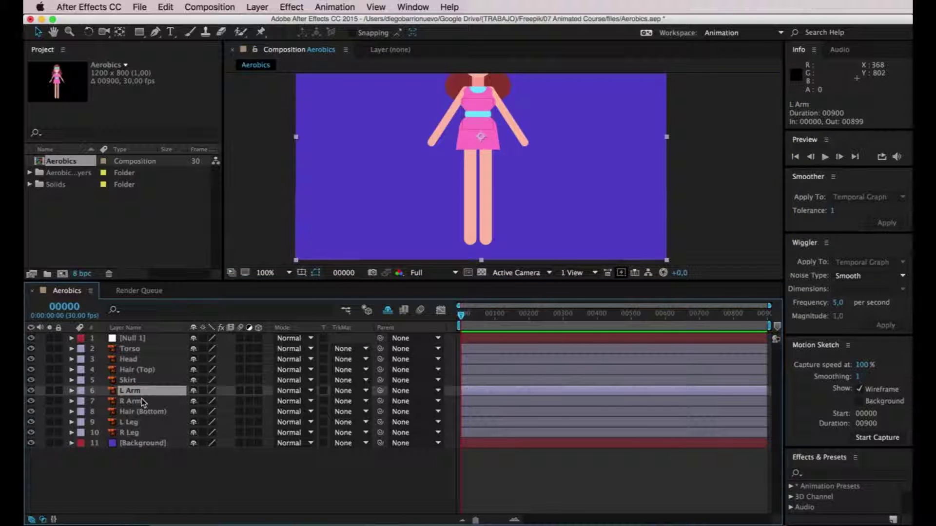
{"action": "left_click", "coordinate": [141, 404], "text": "super"}
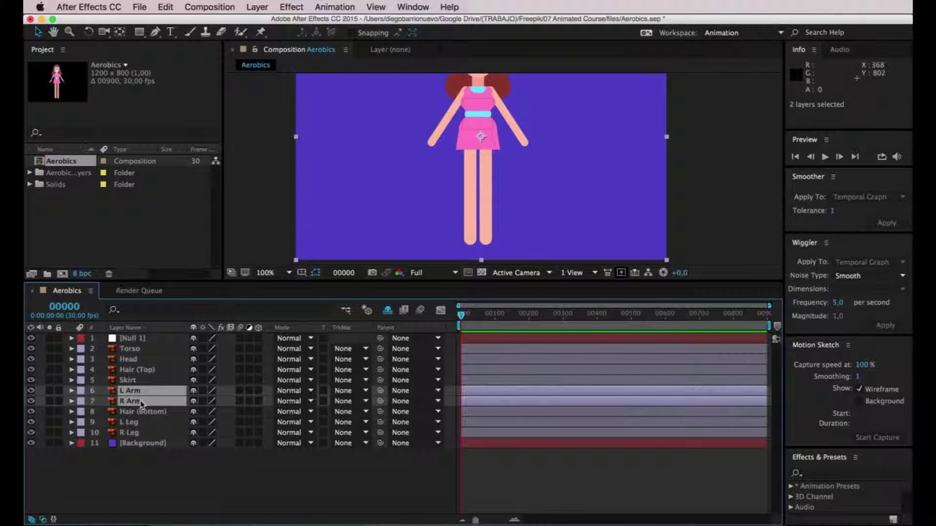
{"action": "left_click", "coordinate": [136, 425], "text": "super"}
{"action": "left_click", "coordinate": [134, 433], "text": "super"}
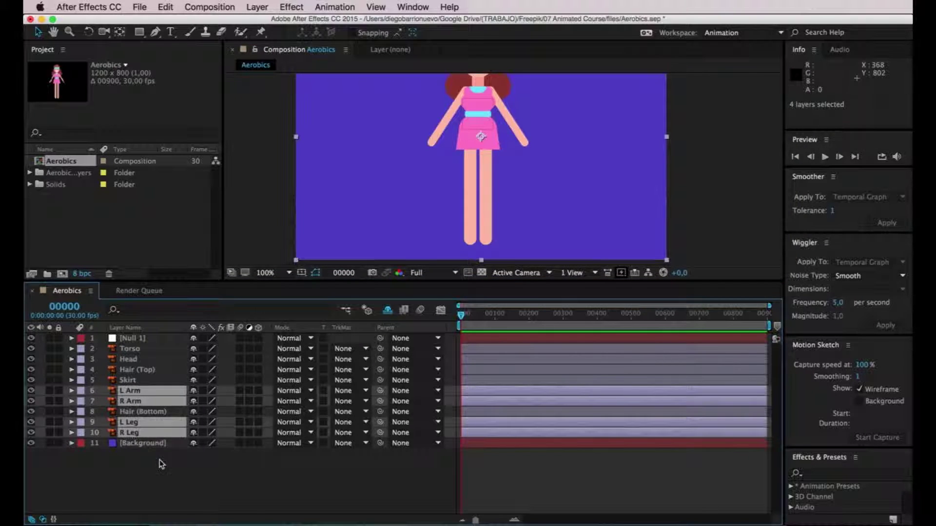
{"action": "double_click", "coordinate": [150, 395], "text": "super"}
{"action": "left_click", "coordinate": [132, 390], "text": "super"}
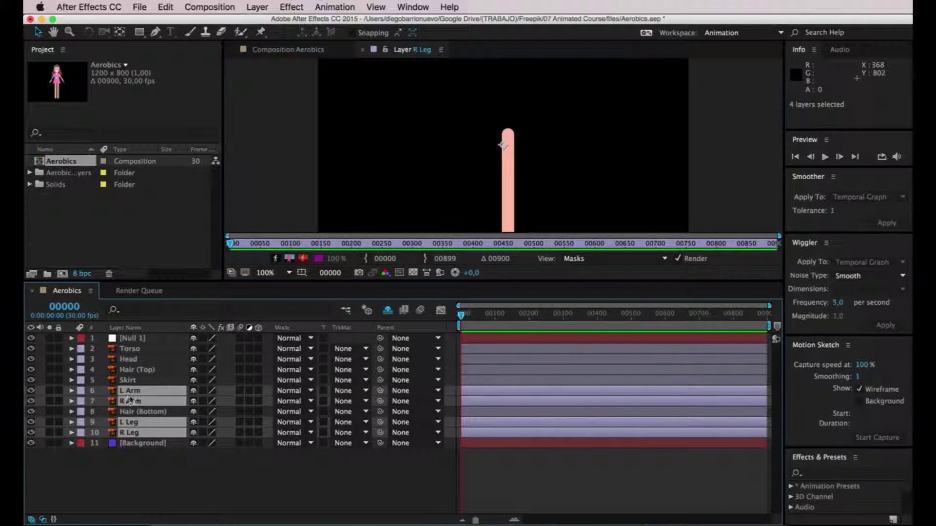
{"action": "left_click", "coordinate": [290, 49]}
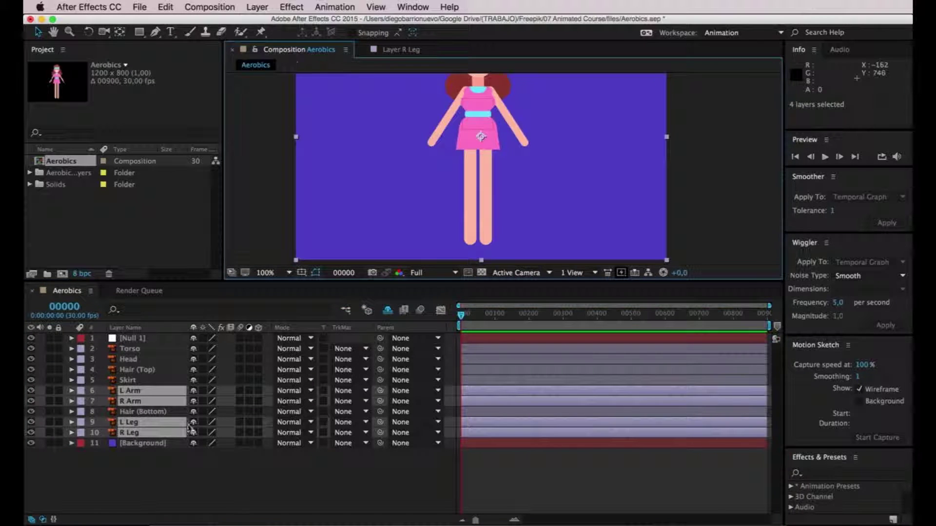
{"action": "right_click", "coordinate": [163, 397]}
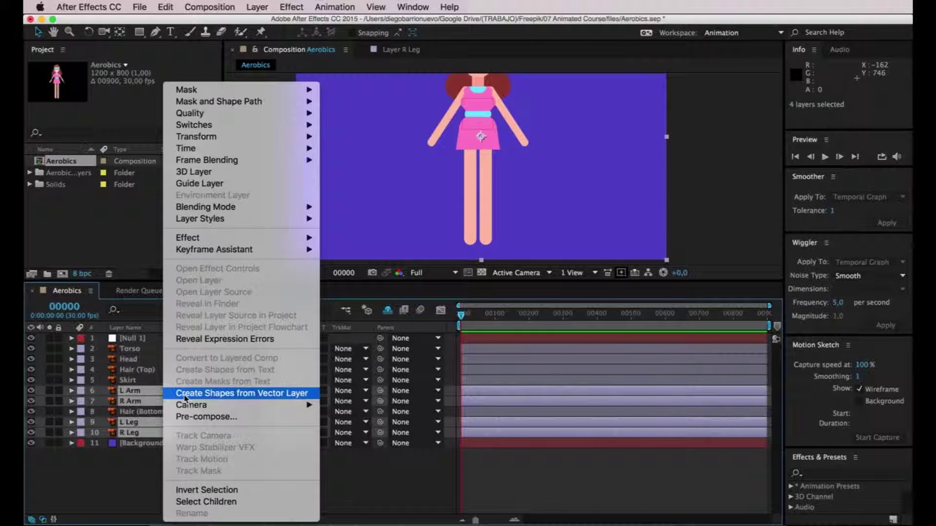
{"action": "left_click", "coordinate": [185, 398]}
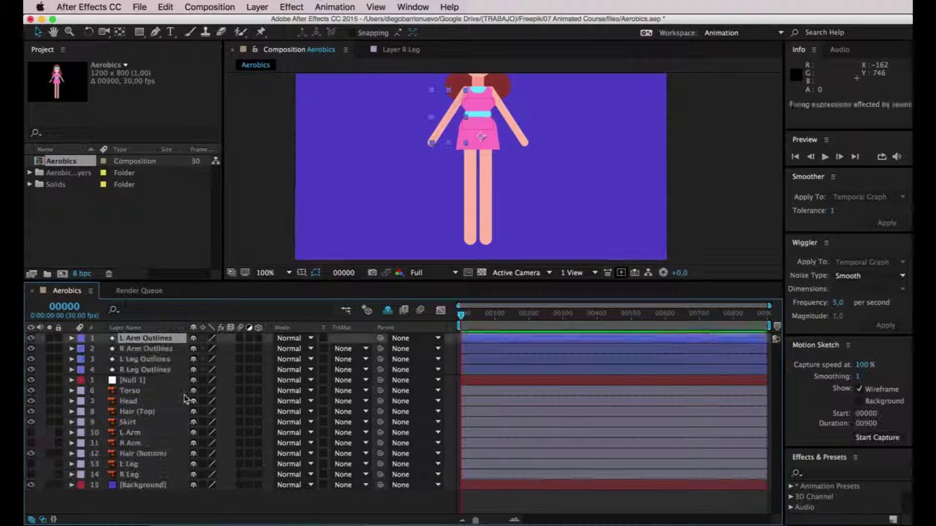
{"action": "key", "text": "super+Down"}
{"action": "key", "text": "super+Down"}
{"action": "key", "text": "super+Down"}
{"action": "left_click", "coordinate": [157, 340]}
{"action": "key", "text": "super+Down"}
{"action": "key", "text": "super+Down"}
{"action": "key", "text": "super+Down"}
{"action": "left_click", "coordinate": [159, 341]}
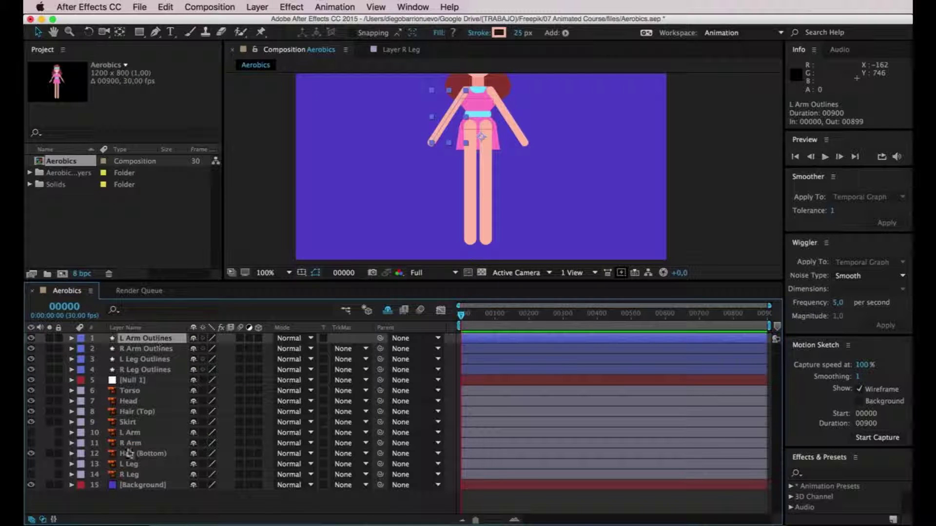
{"action": "left_click", "coordinate": [141, 349]}
{"action": "left_click", "coordinate": [141, 339]}
{"action": "left_click", "coordinate": [142, 351]}
{"action": "left_click", "coordinate": [143, 340]}
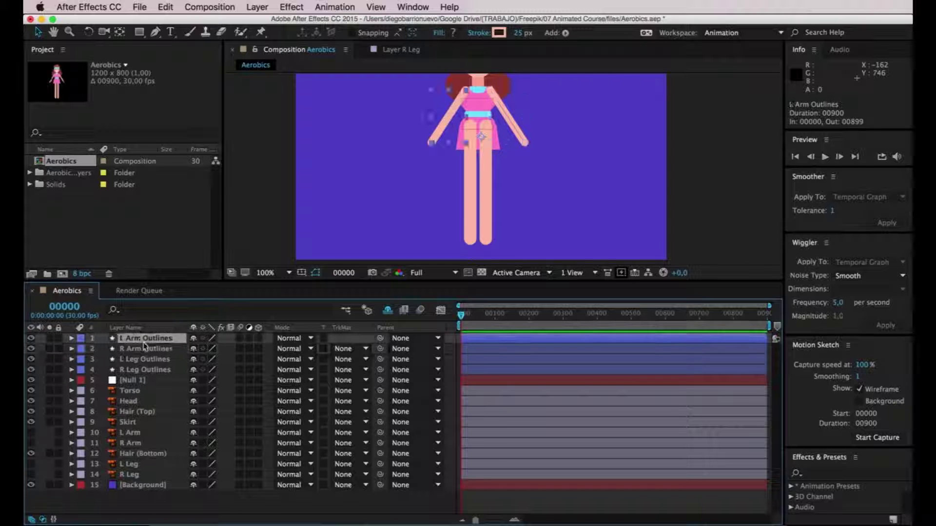
Try reshaping the L Arm Outlines path near the hand with the Pen tool, undo the edit and deselect the layer
{"action": "left_click", "coordinate": [155, 32]}
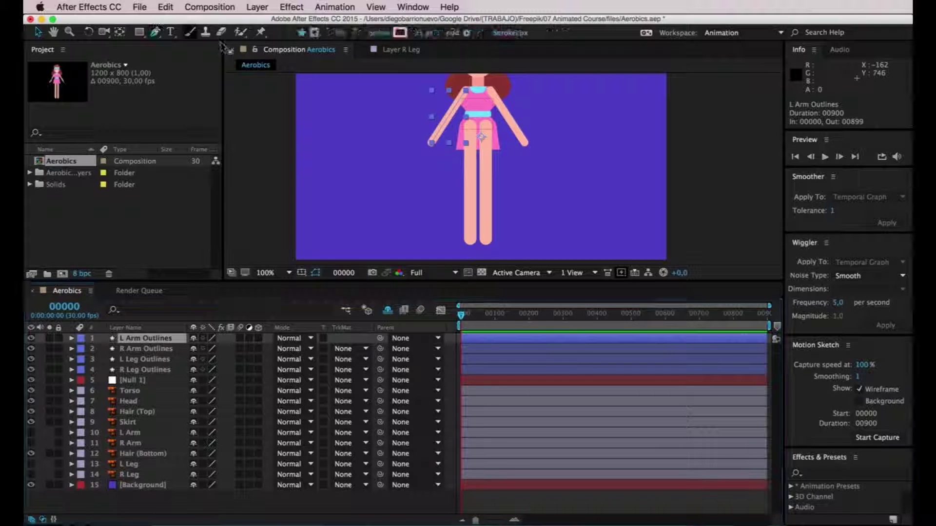
{"action": "left_click_drag", "start_coordinate": [413, 148], "coordinate": [370, 179]}
{"action": "key", "text": "super+z"}
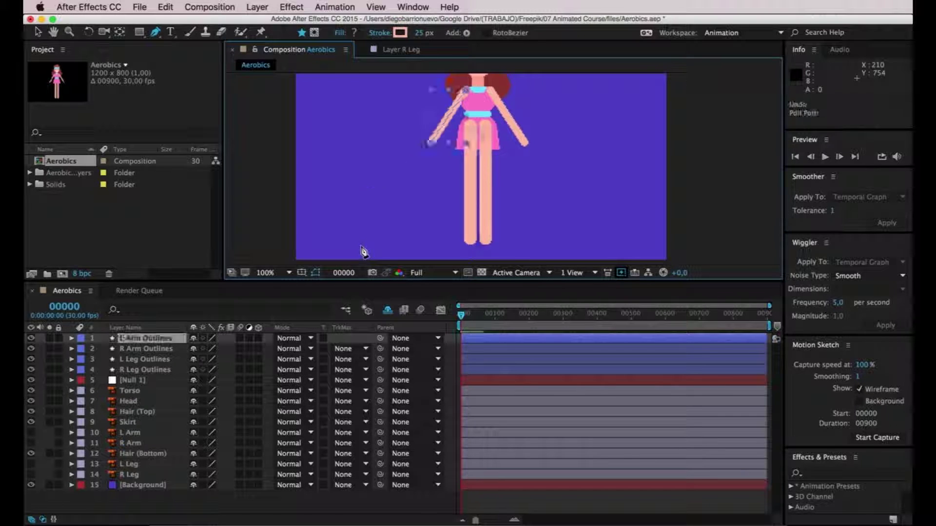
{"action": "left_click", "coordinate": [260, 503]}
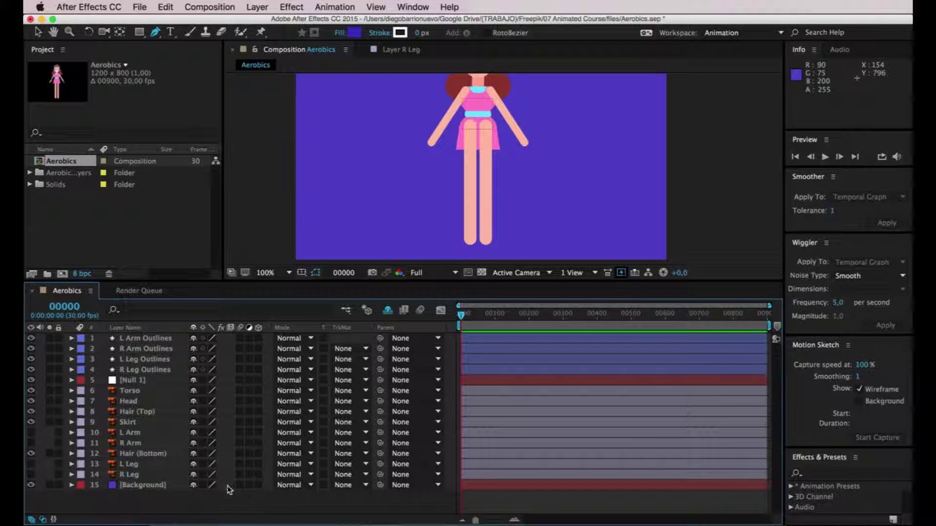
Reorder the four arm and leg outline layers so each sits directly above its original vector layer
{"action": "left_click", "coordinate": [149, 340]}
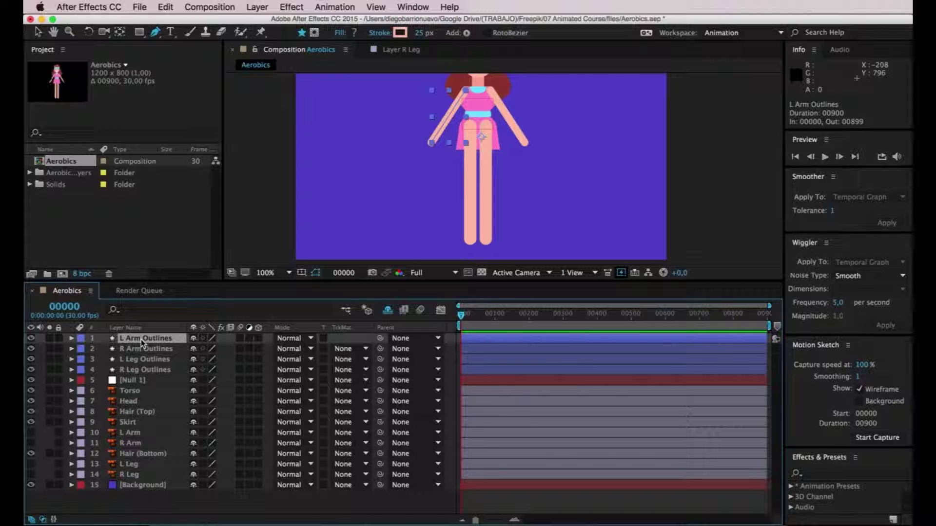
{"action": "left_click_drag", "start_coordinate": [141, 339], "coordinate": [138, 430]}
{"action": "left_click", "coordinate": [141, 343]}
{"action": "left_click_drag", "start_coordinate": [141, 342], "coordinate": [135, 461]}
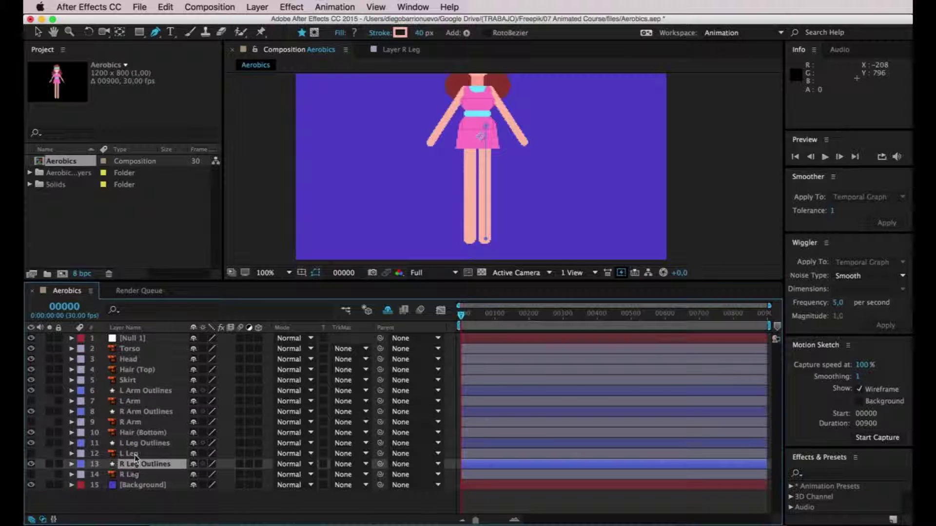
Delete the original L Leg, R Leg, R Arm and L Arm vector layers, keeping only their outline versions
{"action": "left_click", "coordinate": [123, 454]}
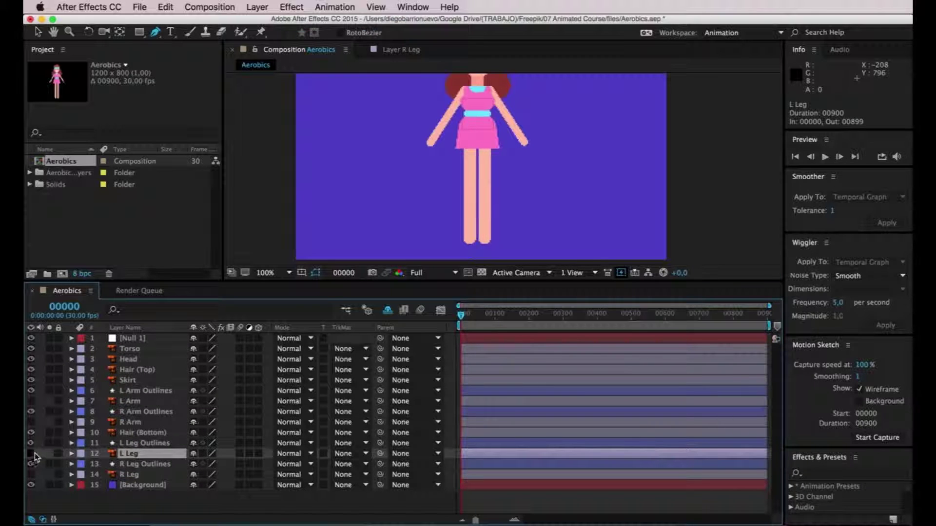
{"action": "left_click", "coordinate": [131, 474]}
{"action": "left_click", "coordinate": [136, 455]}
{"action": "key", "text": "Delete"}
{"action": "left_click", "coordinate": [159, 465]}
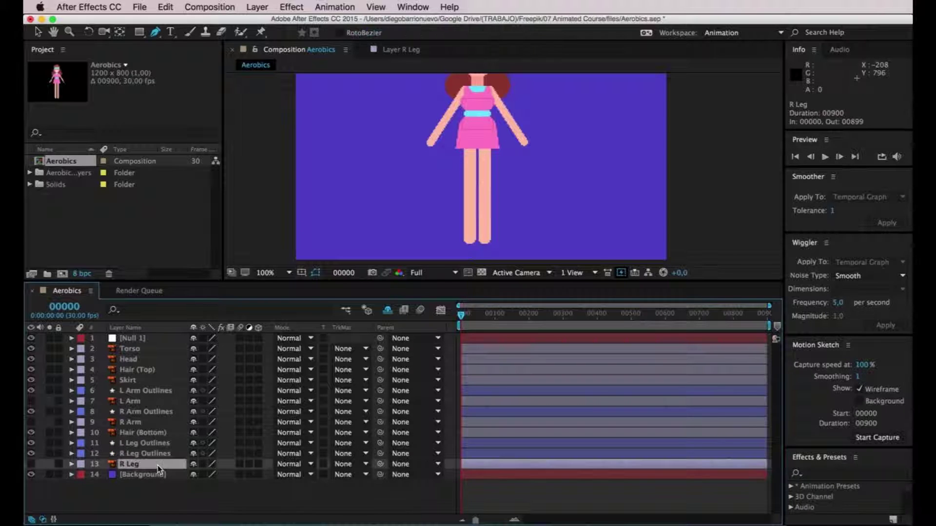
{"action": "key", "text": "Delete"}
{"action": "left_click", "coordinate": [143, 425]}
{"action": "key", "text": "Delete"}
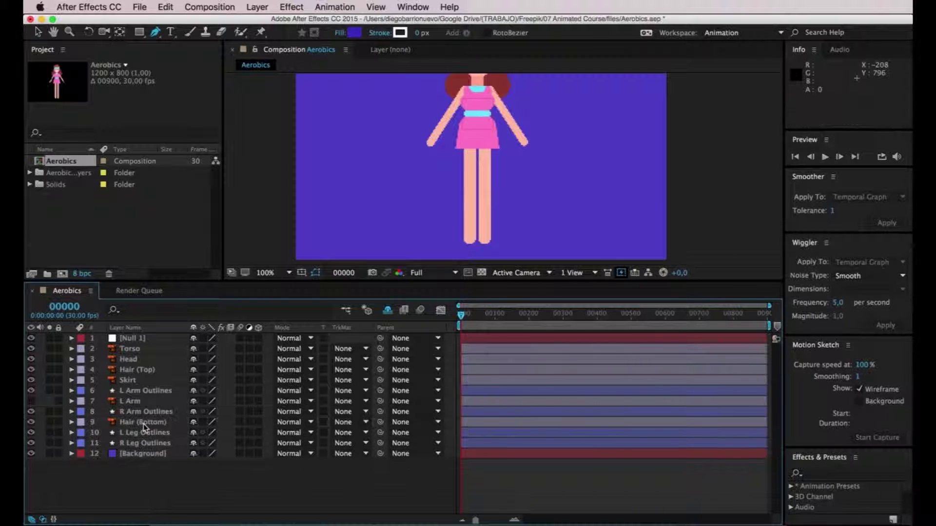
{"action": "left_click", "coordinate": [151, 405]}
{"action": "key", "text": "Delete"}
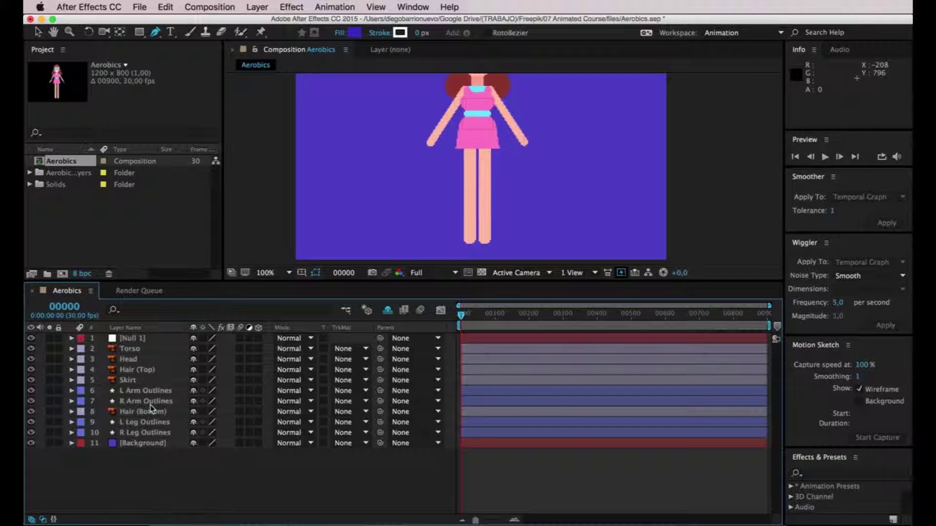
Duplicate the L Arm Outlines layer and rename the copy as L Wristband
{"action": "left_click", "coordinate": [161, 393]}
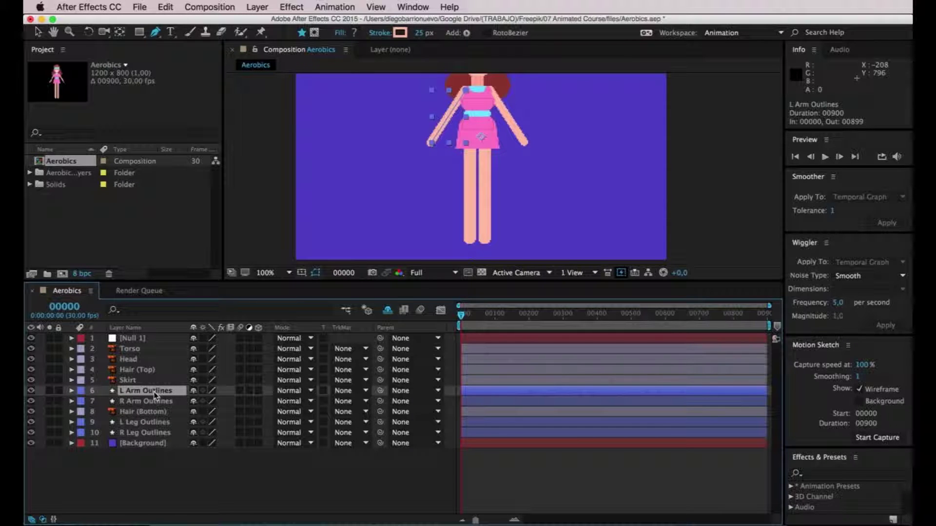
{"action": "key", "text": "super+d"}
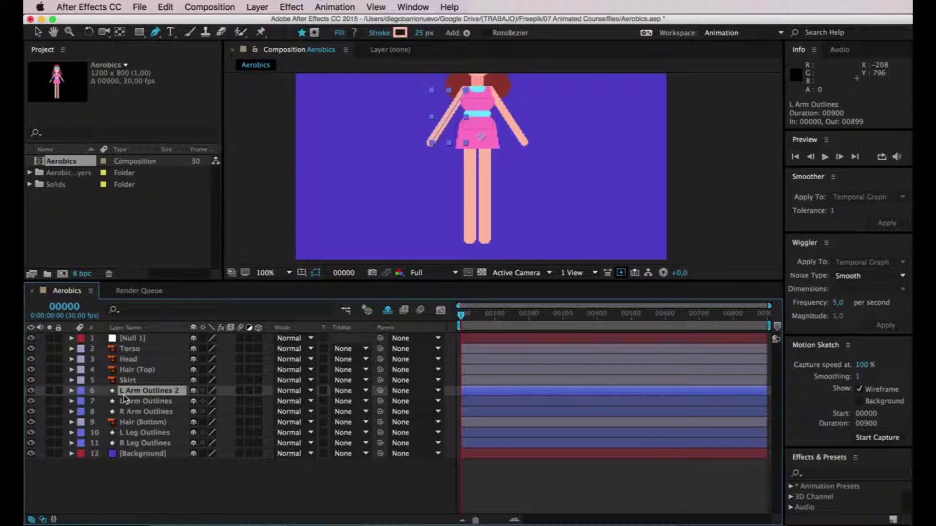
{"action": "right_click", "coordinate": [160, 394]}
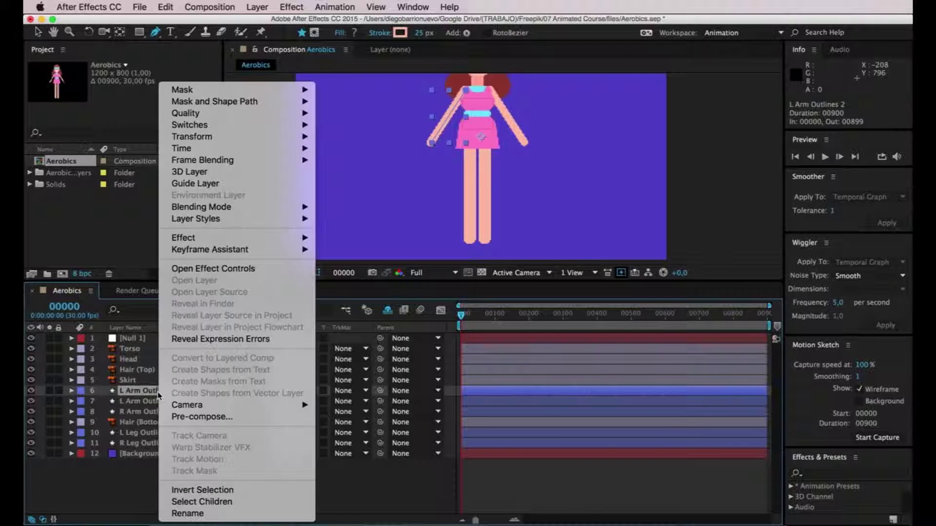
{"action": "left_click", "coordinate": [188, 513]}
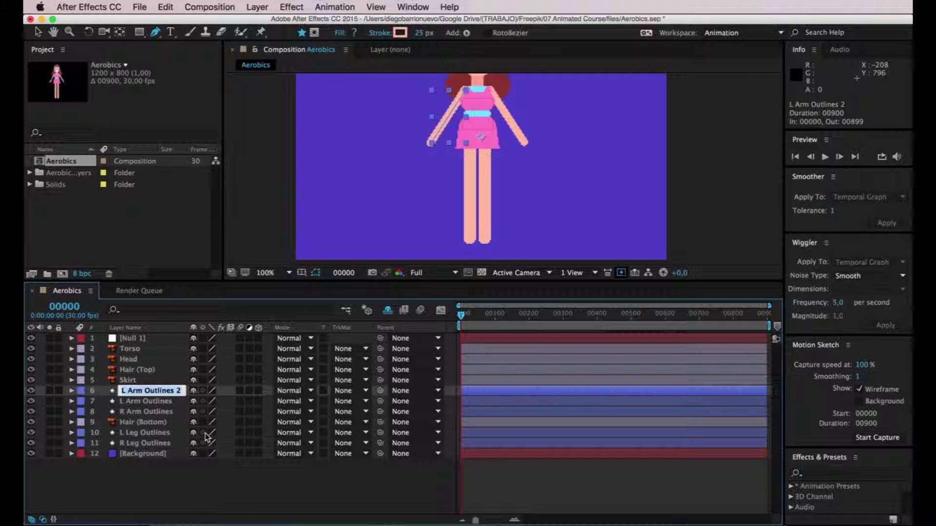
{"action": "type", "text": "L"}
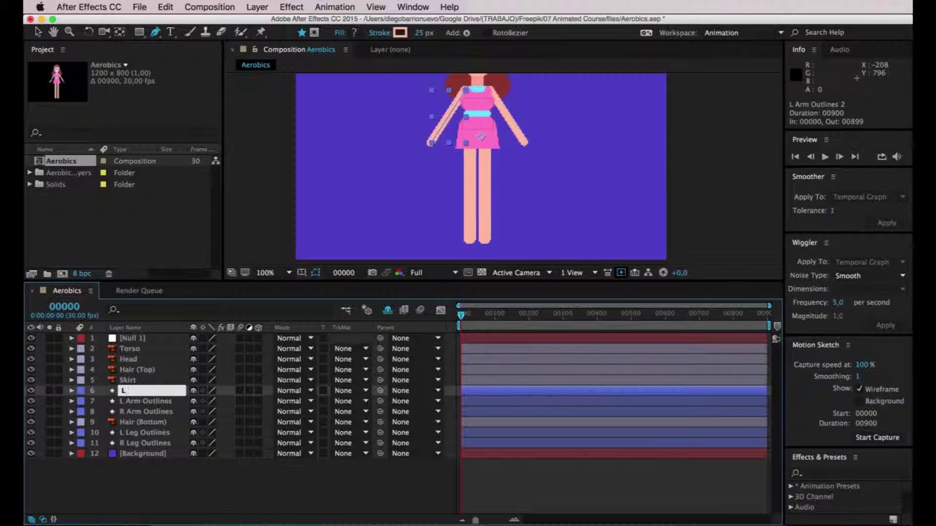
{"action": "type", "text": " Wristband"}
{"action": "key", "text": "Return"}
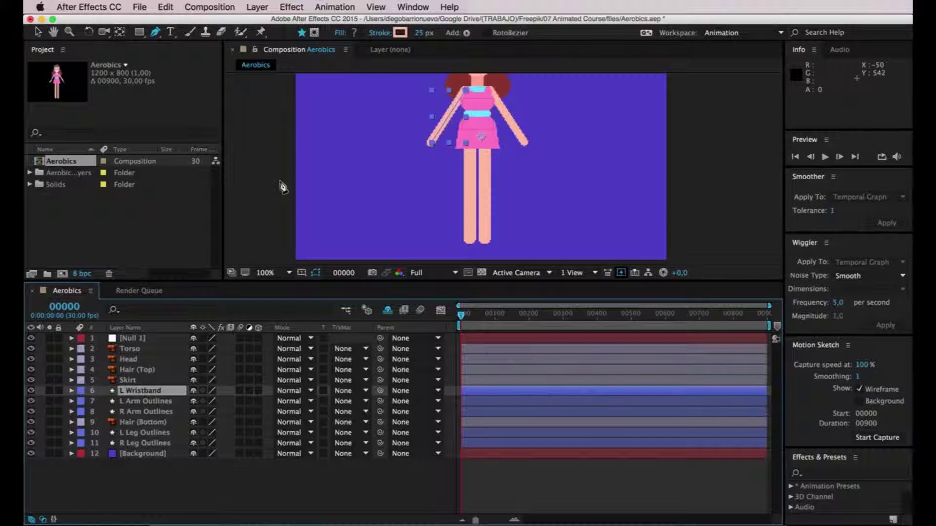
Recolour the L Wristband layer's stroke light blue by sampling the character's belt with the eyedropper
{"action": "left_click", "coordinate": [72, 391]}
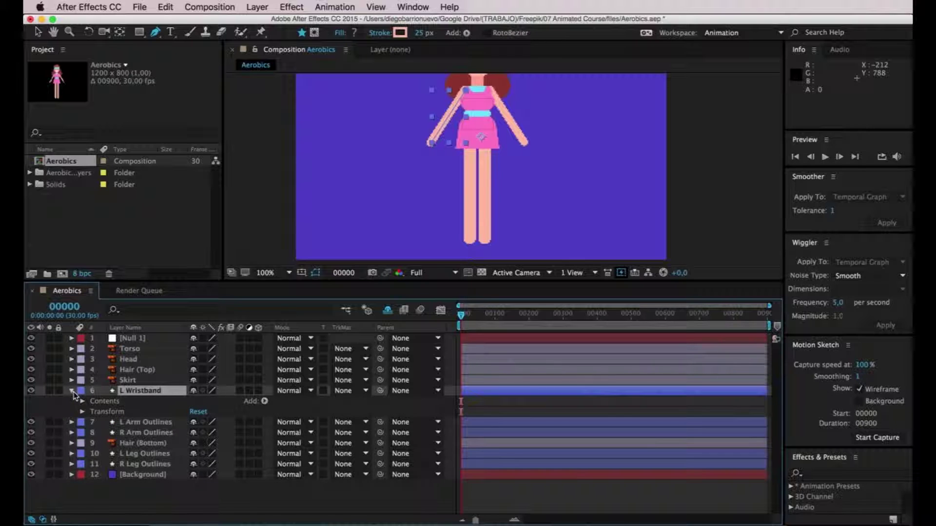
{"action": "left_click", "coordinate": [82, 401]}
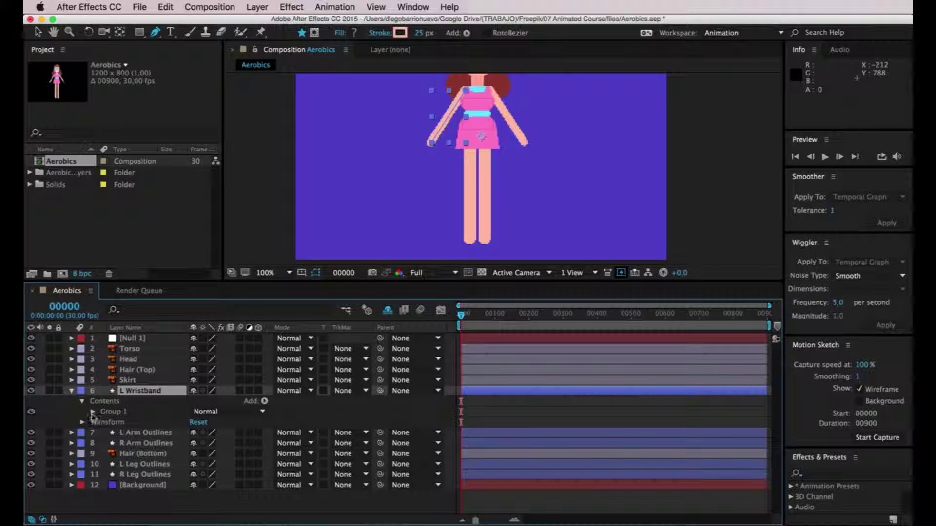
{"action": "left_click", "coordinate": [92, 413]}
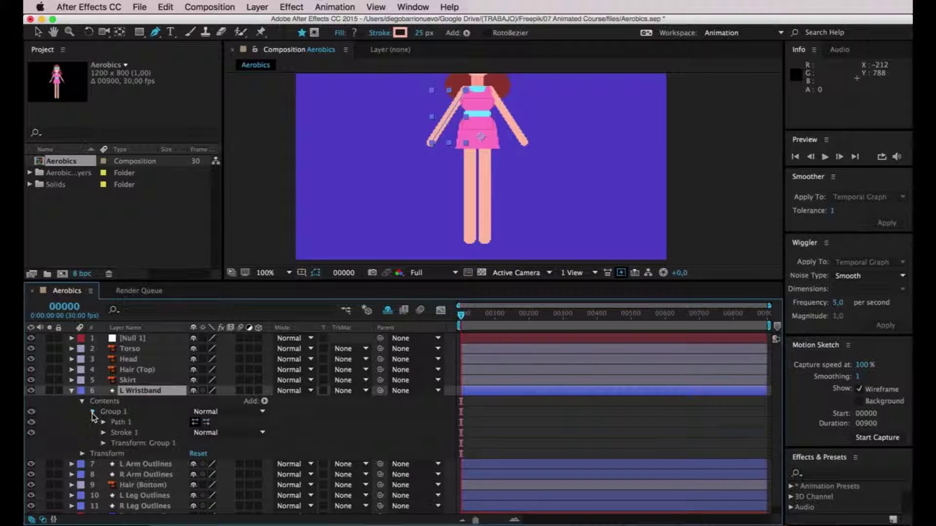
{"action": "left_click", "coordinate": [125, 424]}
{"action": "left_click", "coordinate": [128, 433]}
{"action": "left_click", "coordinate": [128, 422]}
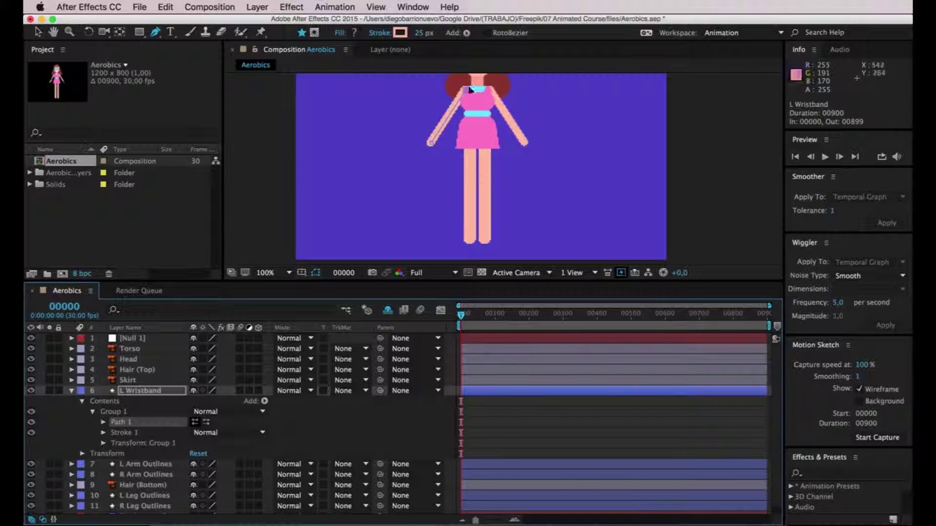
{"action": "left_click", "coordinate": [119, 434]}
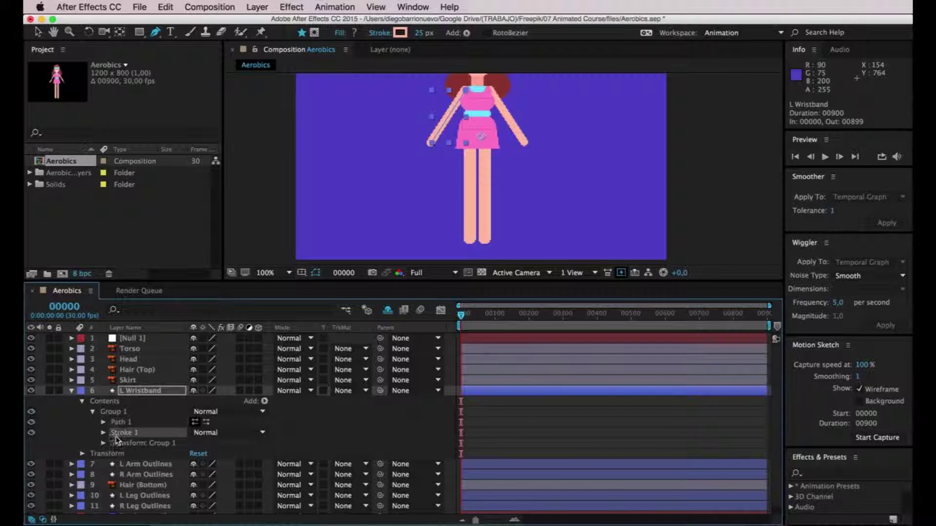
{"action": "left_click", "coordinate": [104, 433]}
{"action": "left_click", "coordinate": [103, 415]}
{"action": "scroll", "coordinate": [200, 420], "scroll_direction": "down", "scroll_amount": 5}
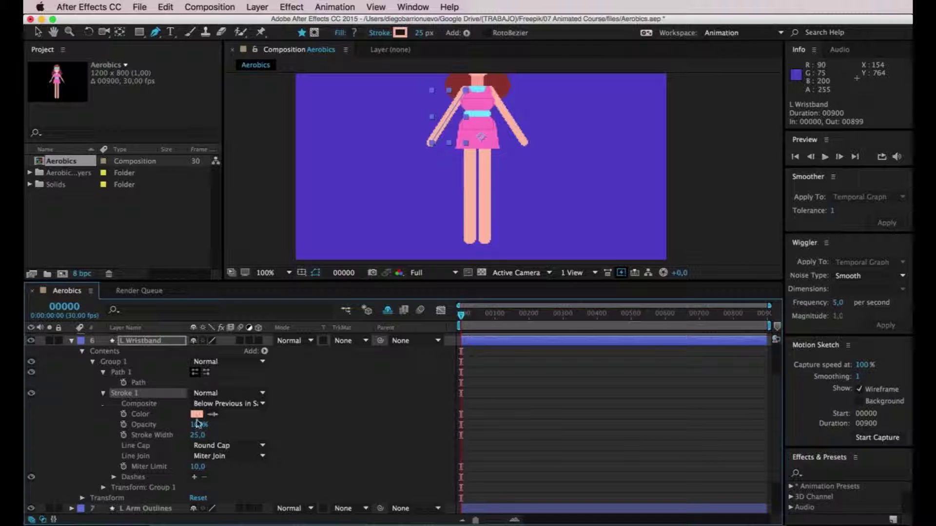
{"action": "left_click", "coordinate": [168, 416]}
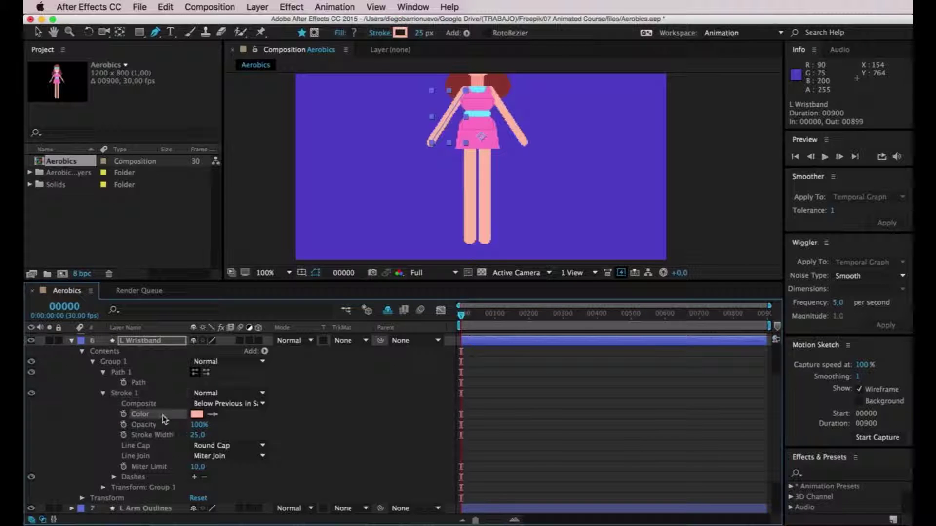
{"action": "left_click", "coordinate": [212, 415]}
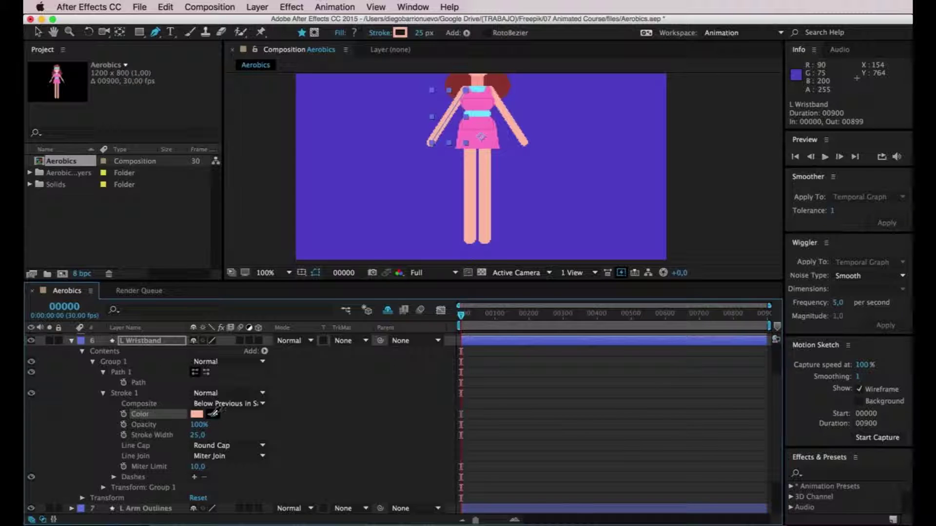
{"action": "left_click", "coordinate": [479, 114]}
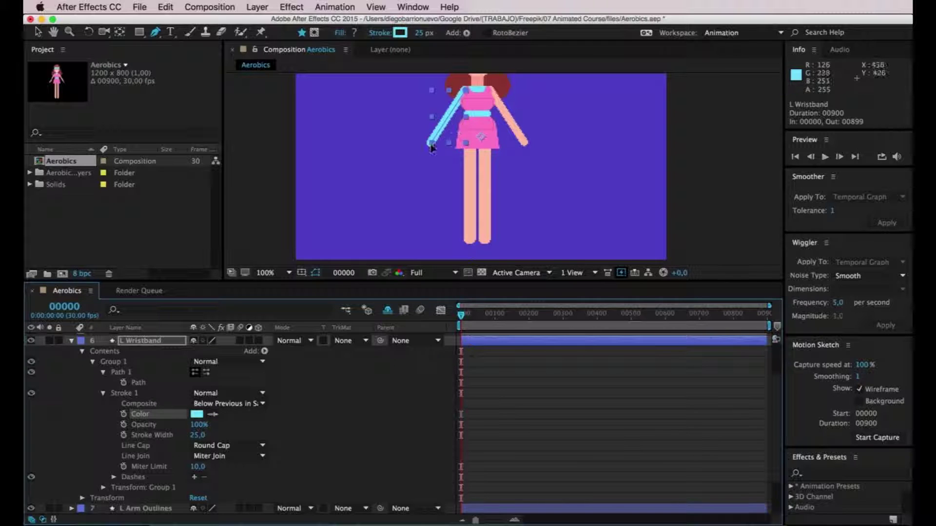
Add a Trim Paths operator to the L Wristband shape and reveal its settings
{"action": "key", "text": "period"}
{"action": "key", "text": "space"}
{"action": "left_click_drag", "start_coordinate": [387, 130], "coordinate": [432, 223]}
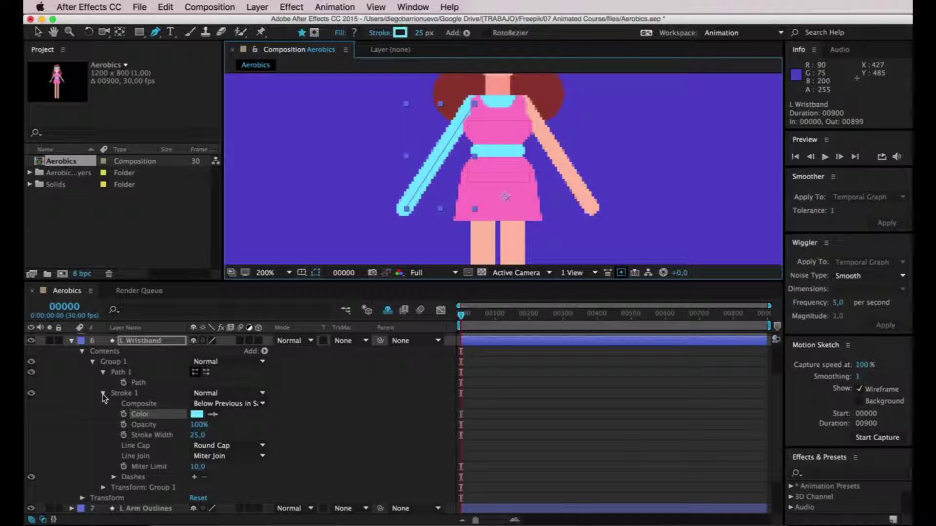
{"action": "left_click", "coordinate": [265, 351]}
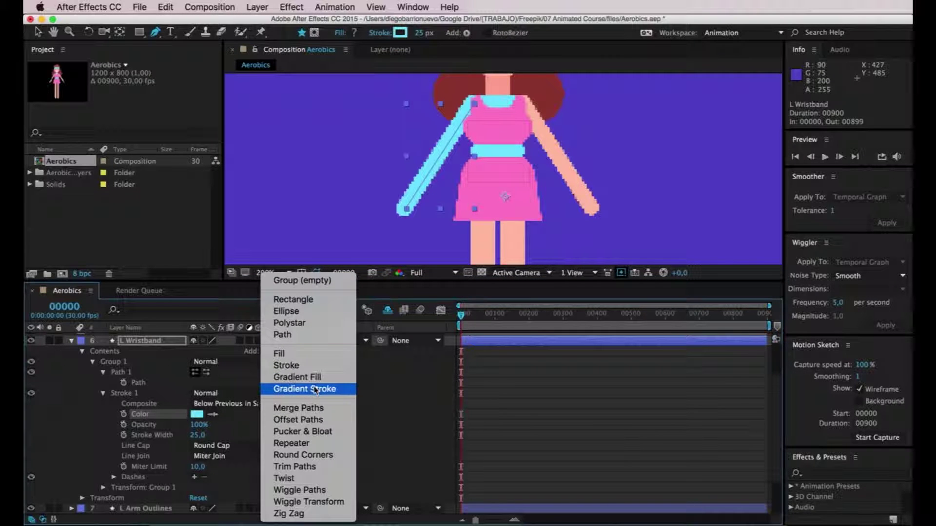
{"action": "left_click", "coordinate": [312, 467]}
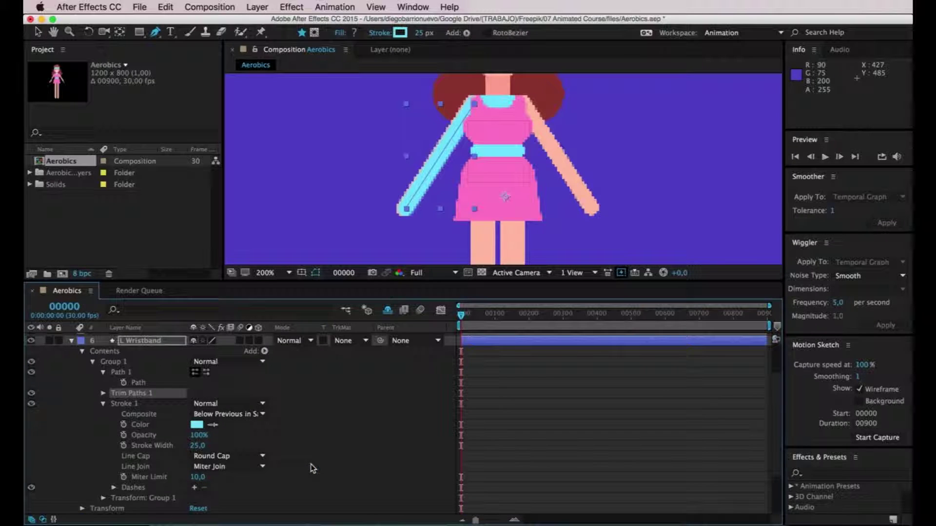
{"action": "left_click", "coordinate": [103, 405]}
{"action": "left_click", "coordinate": [103, 393]}
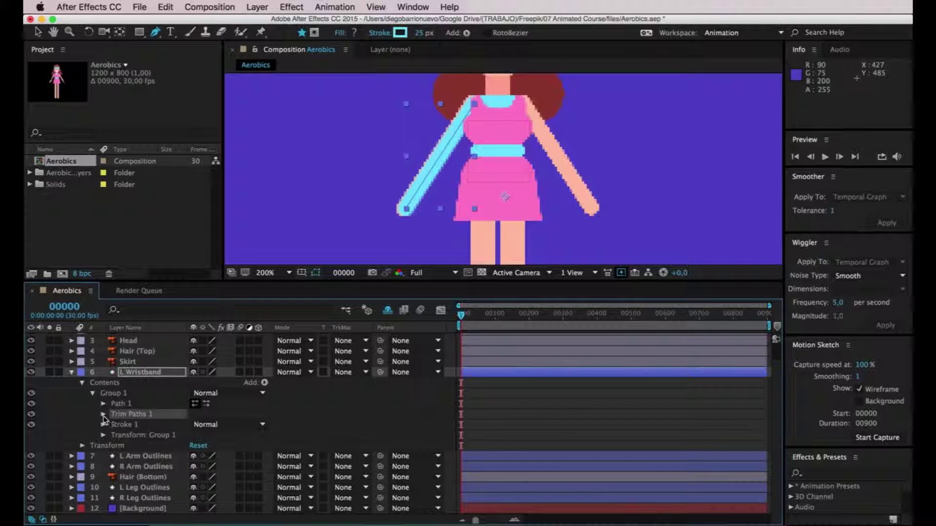
{"action": "left_click", "coordinate": [103, 414]}
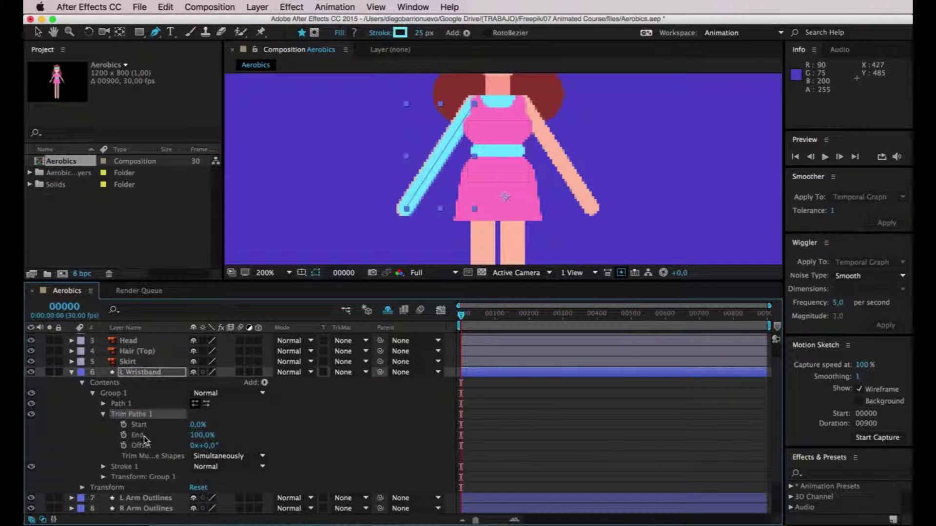
Trim the L Wristband path to a short band above the hand, with Start at 85% and End at 95%
{"action": "left_click", "coordinate": [199, 425]}
{"action": "type", "text": "36"}
{"action": "key", "text": "Return"}
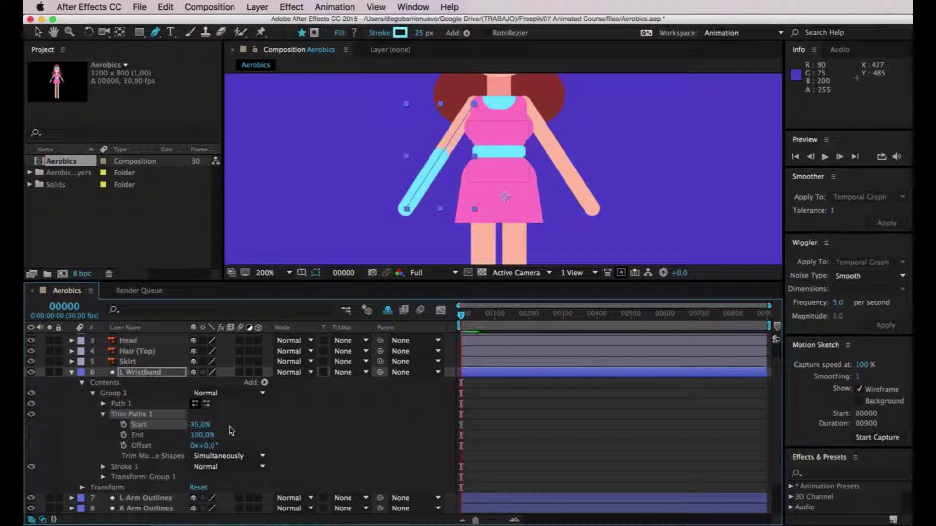
{"action": "left_click_drag", "start_coordinate": [200, 425], "coordinate": [224, 425]}
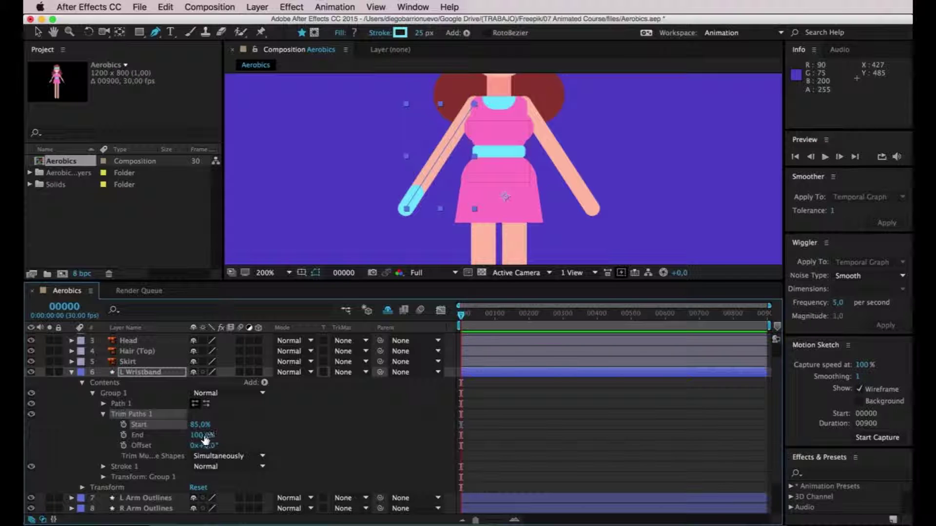
{"action": "left_click", "coordinate": [206, 436]}
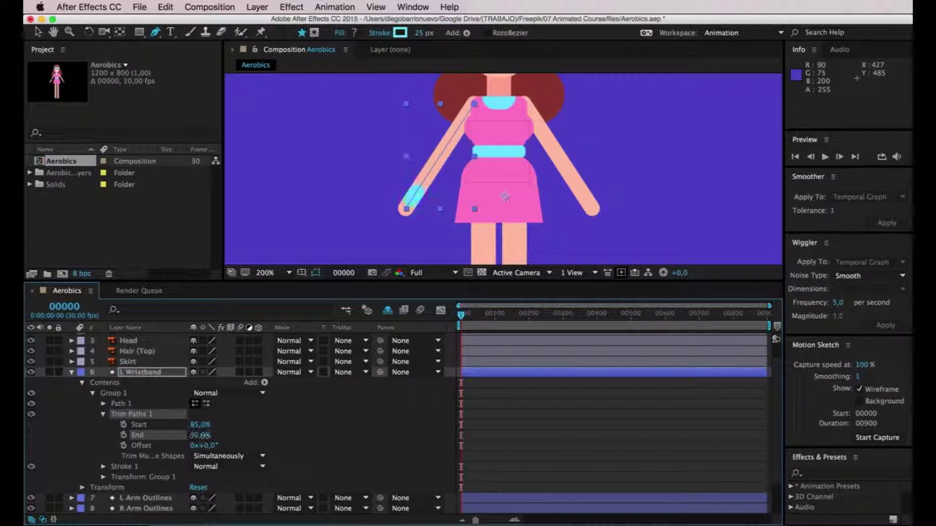
{"action": "left_click_drag", "start_coordinate": [205, 437], "coordinate": [207, 438]}
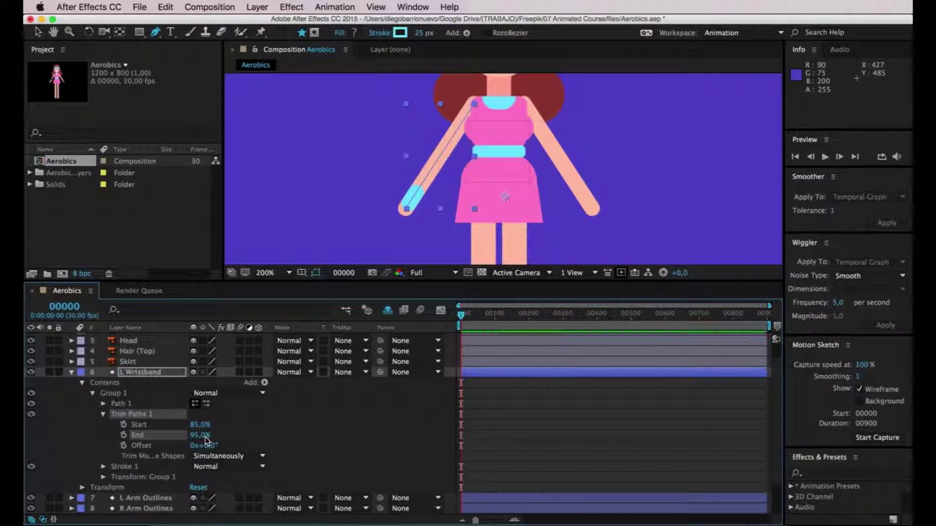
Change the L Wristband stroke's line cap to Butt Cap and collapse the layer's properties
{"action": "left_click", "coordinate": [123, 467]}
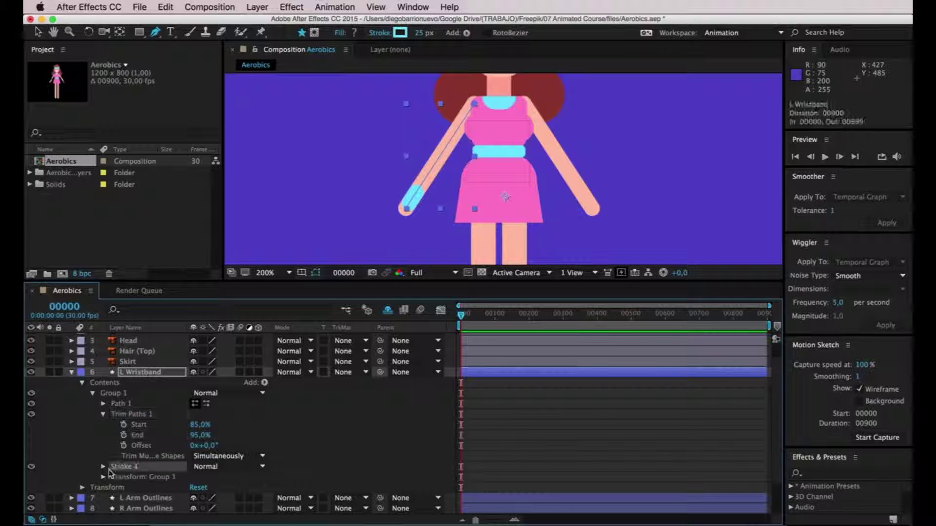
{"action": "left_click", "coordinate": [103, 466]}
{"action": "left_click", "coordinate": [140, 480]}
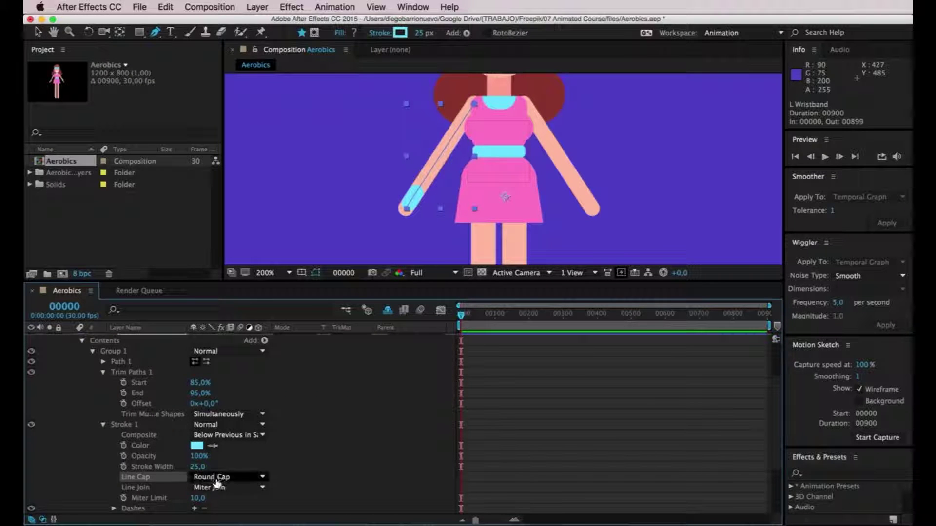
{"action": "left_click", "coordinate": [214, 478]}
{"action": "left_click", "coordinate": [217, 491]}
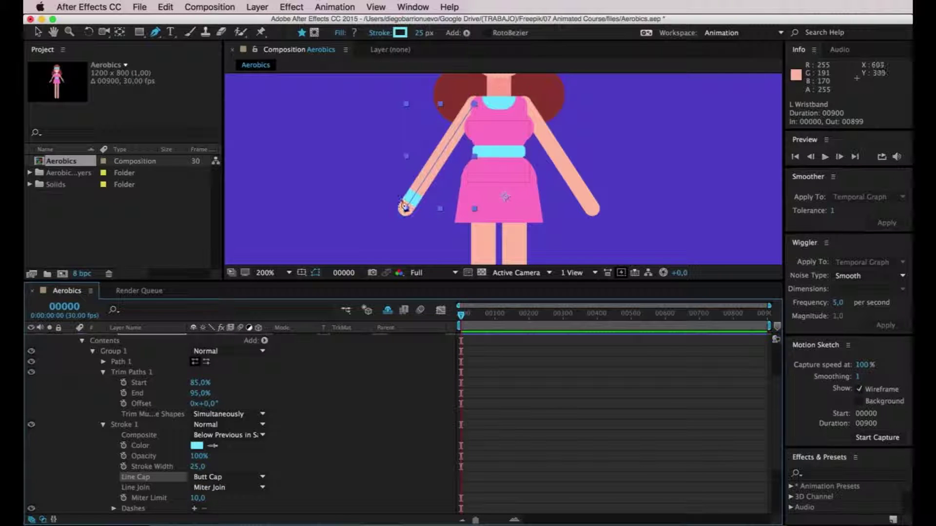
{"action": "scroll", "coordinate": [139, 366], "scroll_direction": "up", "scroll_amount": 2}
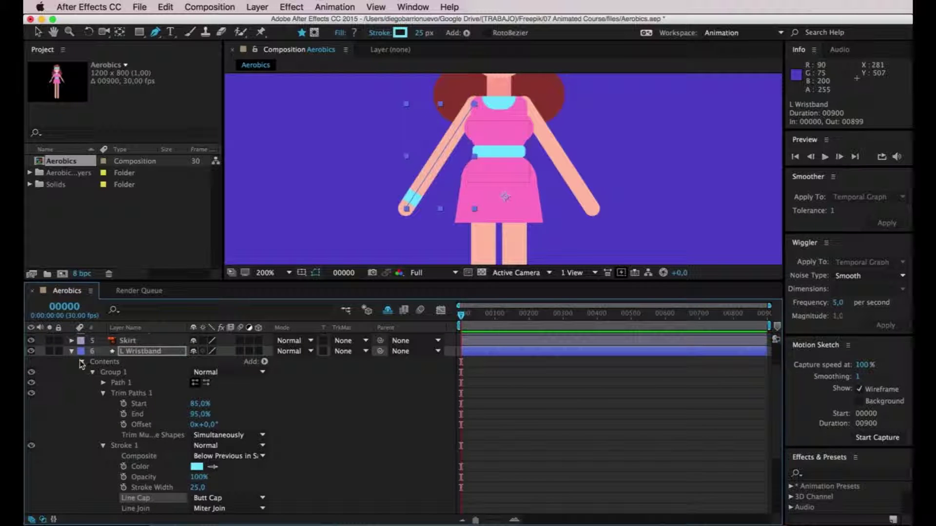
{"action": "left_click", "coordinate": [81, 363]}
{"action": "left_click", "coordinate": [71, 390]}
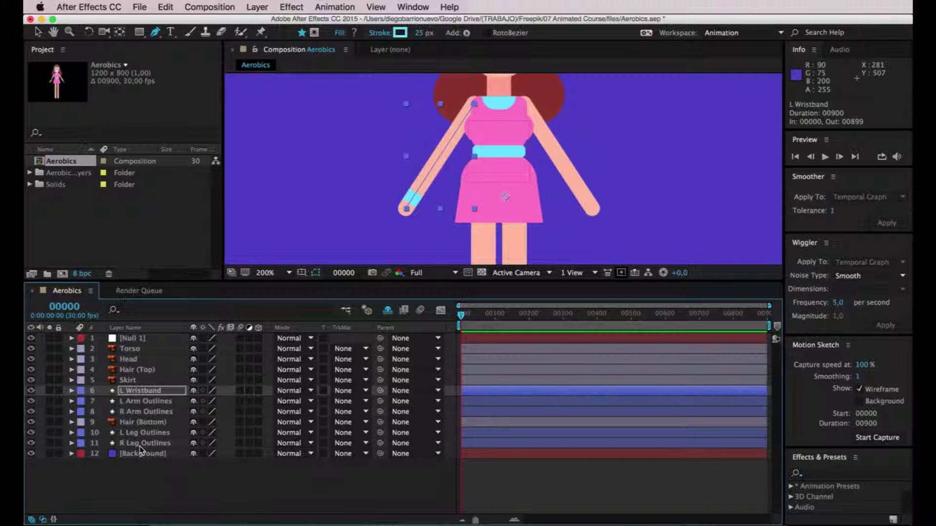
Duplicate the R Arm Outlines layer and recolour the copy's stroke light blue by sampling the belt
{"action": "left_click", "coordinate": [145, 412]}
{"action": "key", "text": "super+d"}
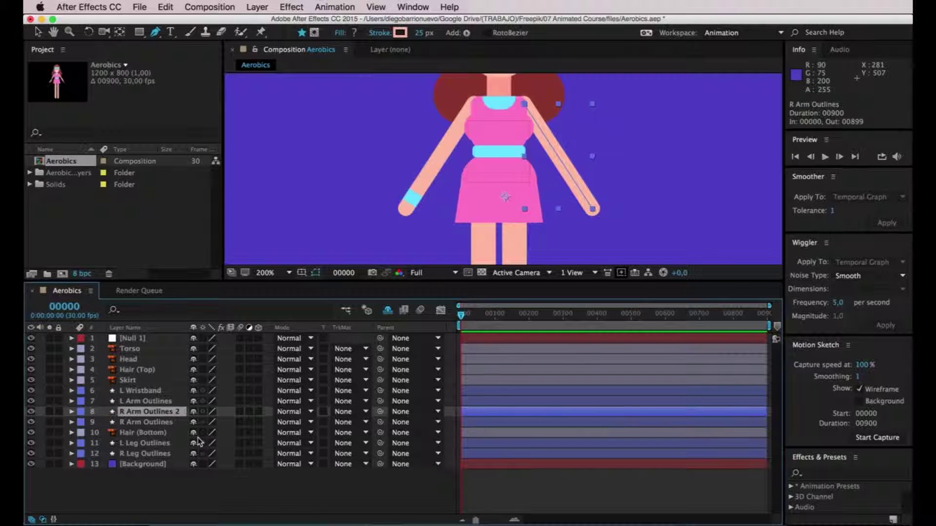
{"action": "left_click", "coordinate": [72, 412]}
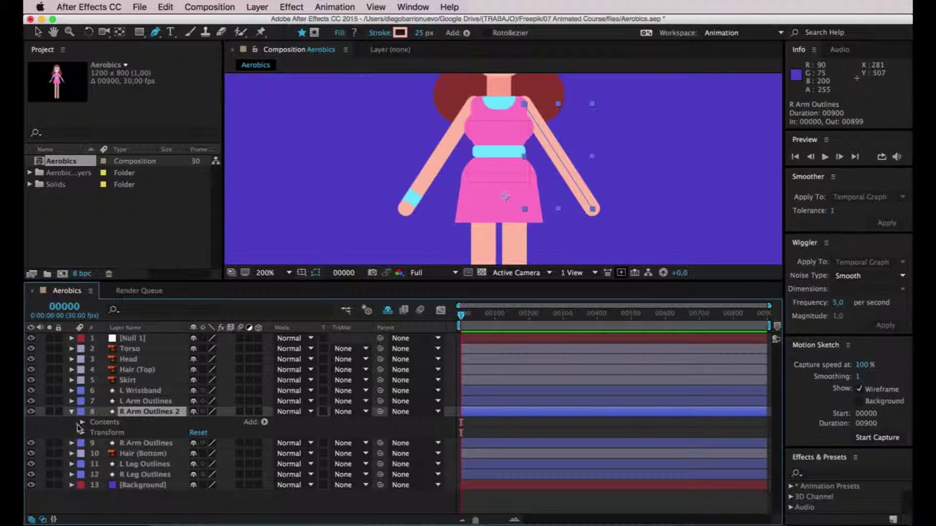
{"action": "left_click", "coordinate": [82, 423]}
{"action": "left_click", "coordinate": [92, 433]}
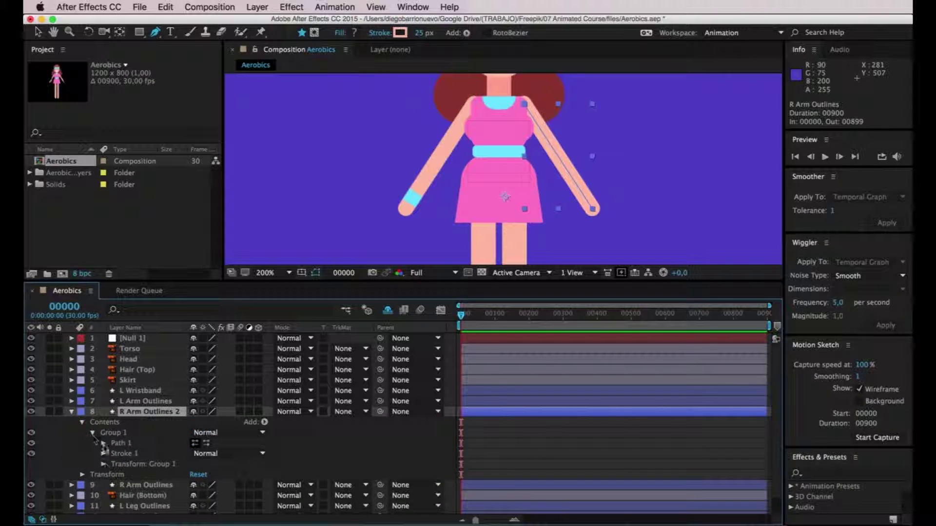
{"action": "left_click", "coordinate": [103, 455]}
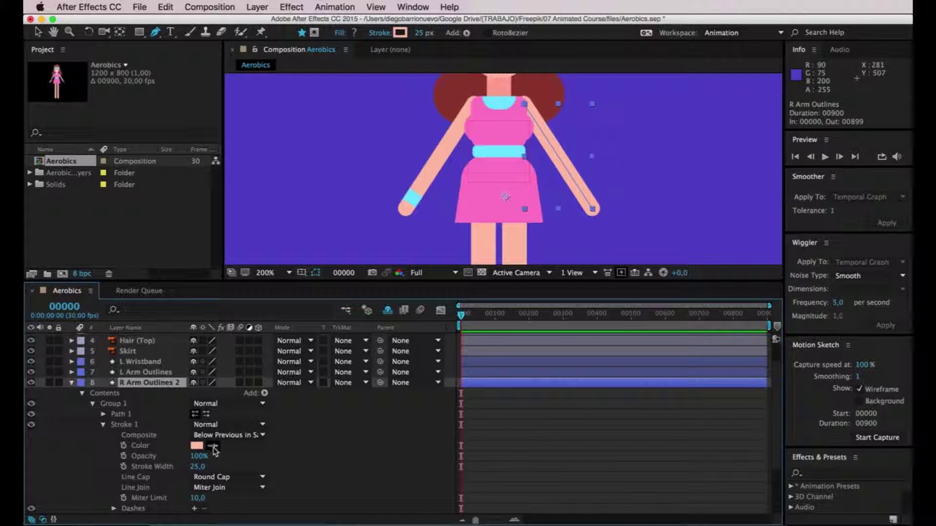
{"action": "left_click", "coordinate": [212, 447]}
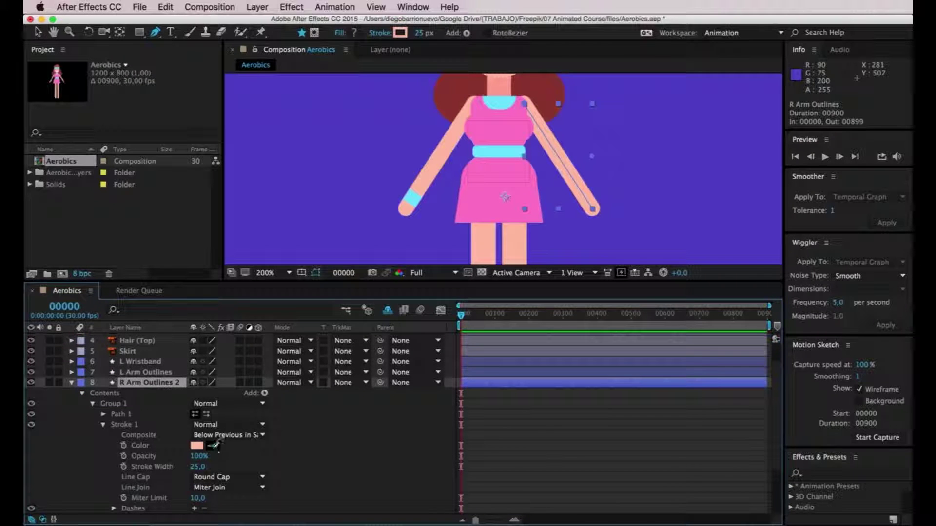
{"action": "left_click", "coordinate": [502, 153]}
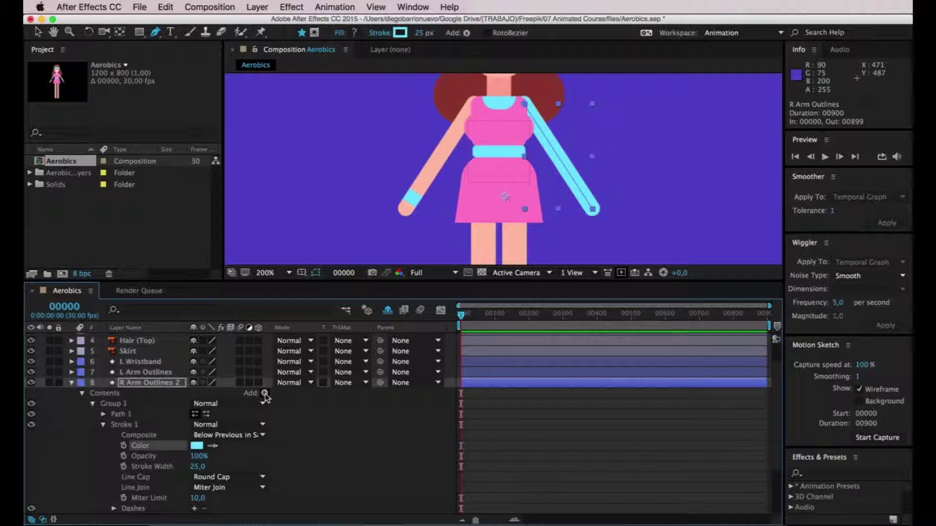
Change the line cap of the R Arm Outlines 2 stroke to Butt Cap
{"action": "left_click", "coordinate": [155, 479]}
{"action": "left_click", "coordinate": [229, 479]}
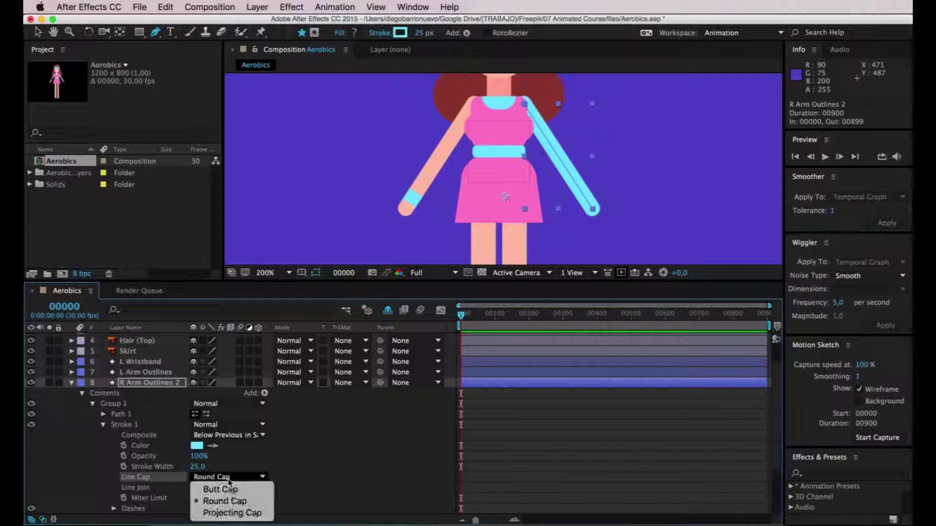
{"action": "left_click", "coordinate": [227, 489]}
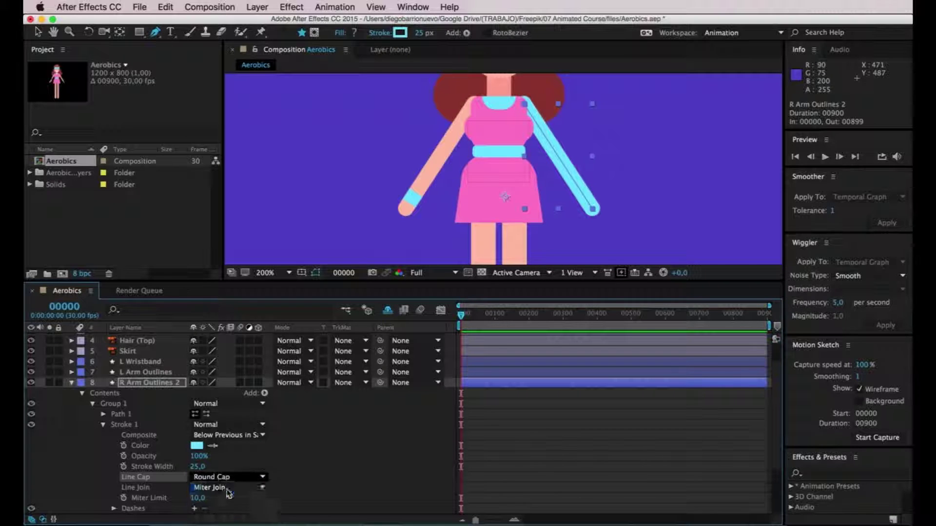
Add Trim Paths to the R Arm Outlines 2 shape, with Start at 85% and End at 95%
{"action": "left_click", "coordinate": [265, 393]}
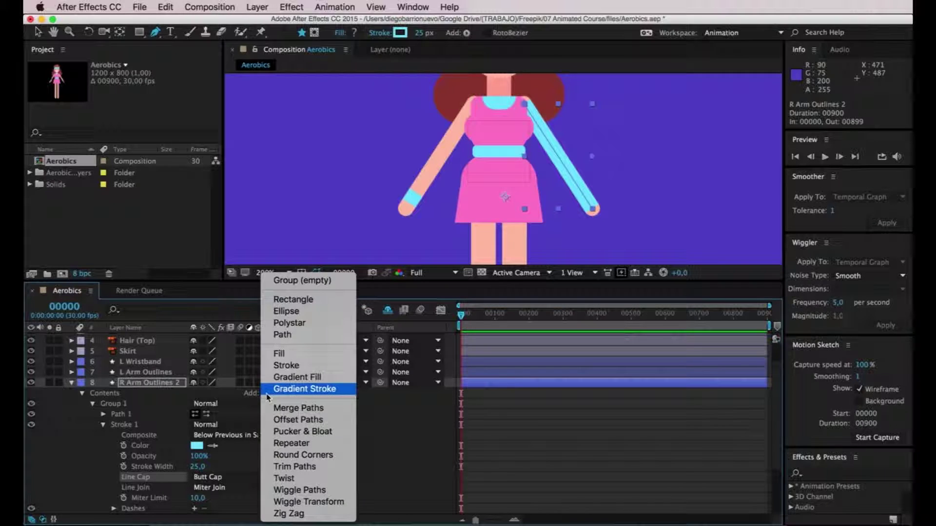
{"action": "left_click", "coordinate": [292, 467]}
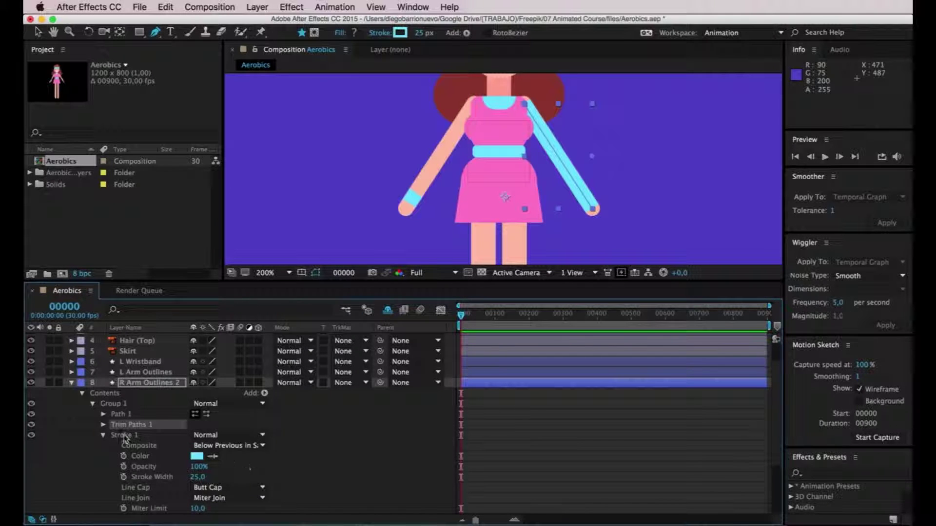
{"action": "left_click", "coordinate": [104, 435]}
{"action": "left_click", "coordinate": [102, 424]}
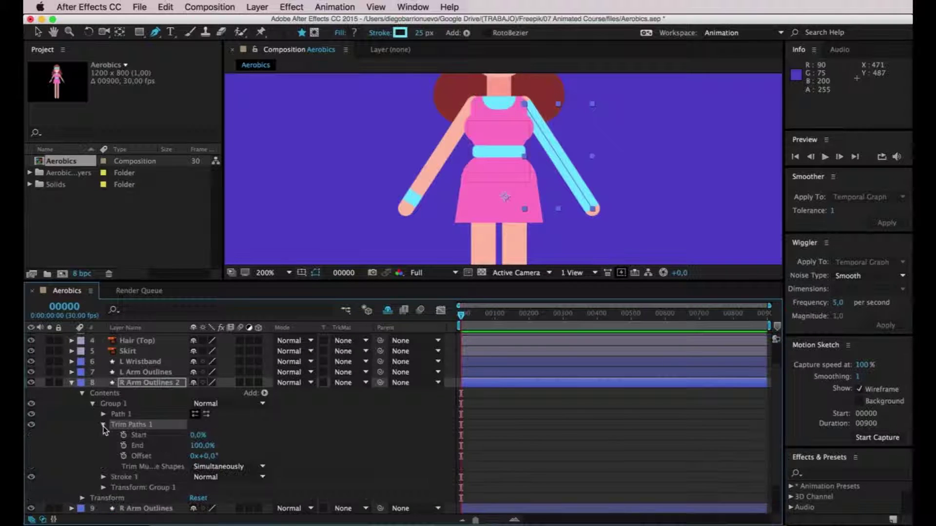
{"action": "left_click", "coordinate": [197, 438]}
{"action": "type", "text": "85"}
{"action": "key", "text": "Return"}
{"action": "left_click", "coordinate": [201, 446]}
{"action": "type", "text": "95"}
{"action": "key", "text": "Return"}
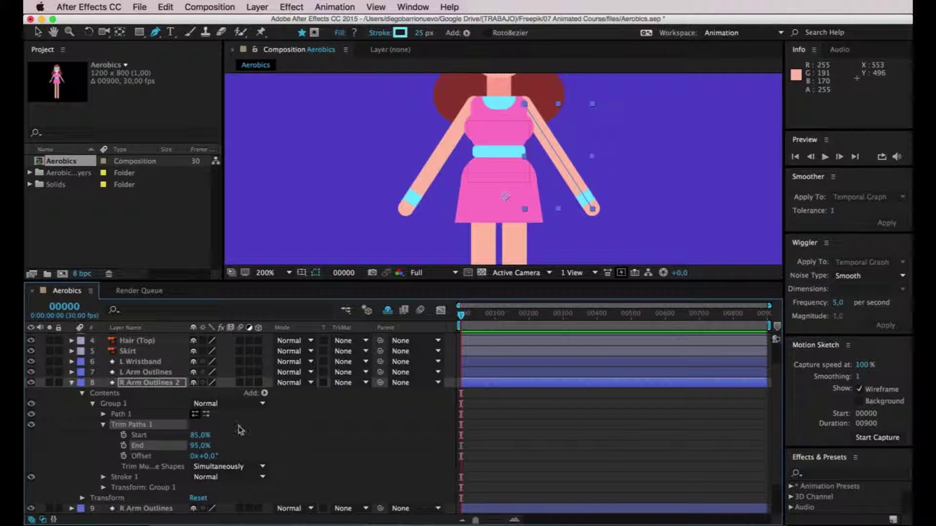
Duplicate the L Arm Outlines layer and rename the copy L Hand
{"action": "left_click", "coordinate": [72, 382]}
{"action": "left_click", "coordinate": [152, 404]}
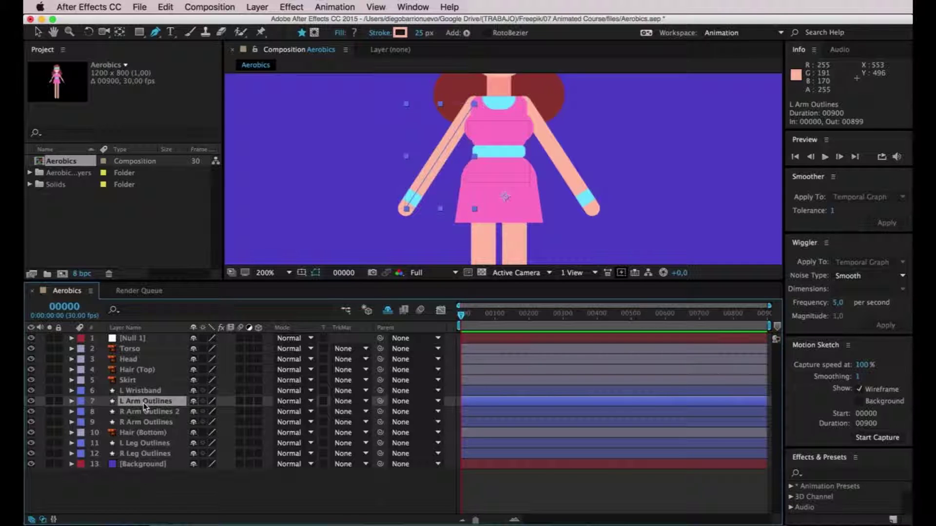
{"action": "key", "text": "super+d"}
{"action": "right_click", "coordinate": [148, 402]}
{"action": "left_click", "coordinate": [179, 514]}
{"action": "type", "text": "L Hand"}
{"action": "key", "text": "Return"}
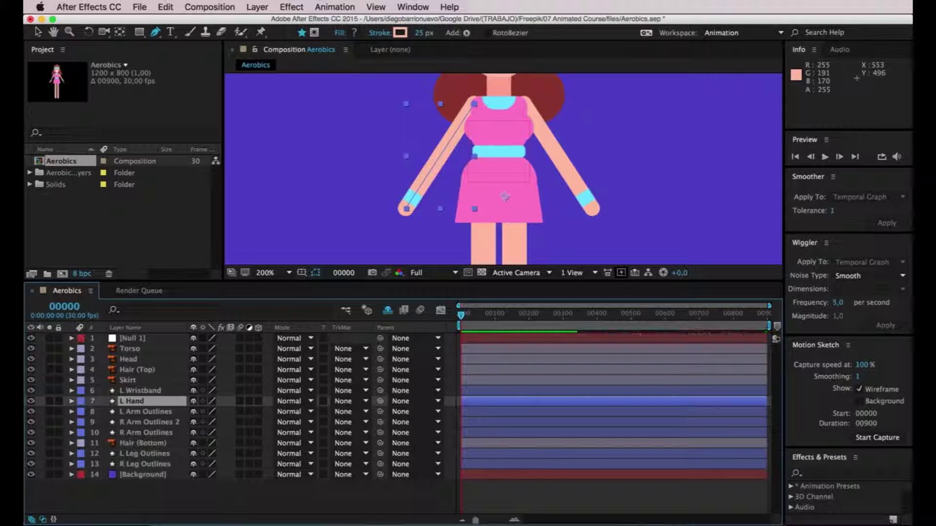
Rename the R Arm Outlines 2 layer as R Wristband
{"action": "left_click", "coordinate": [140, 427]}
{"action": "right_click", "coordinate": [153, 423]}
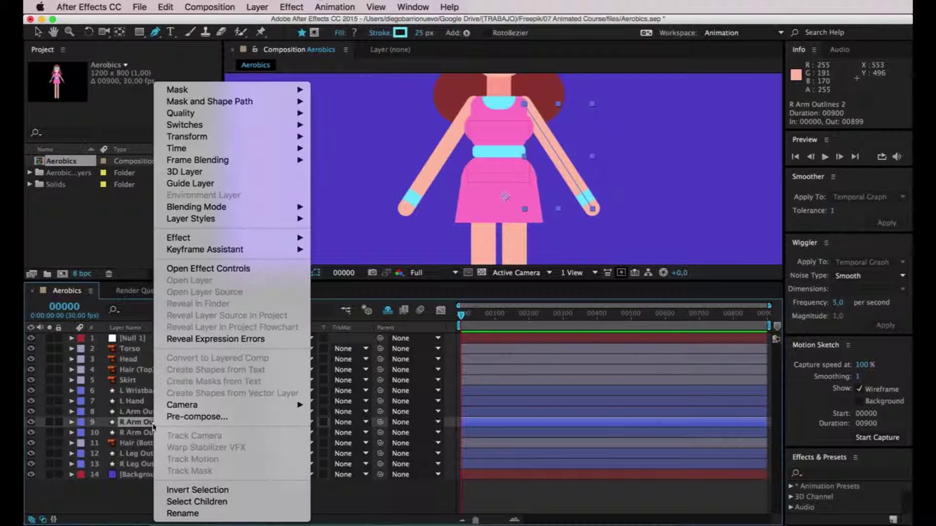
{"action": "left_click", "coordinate": [180, 513]}
{"action": "type", "text": "R"}
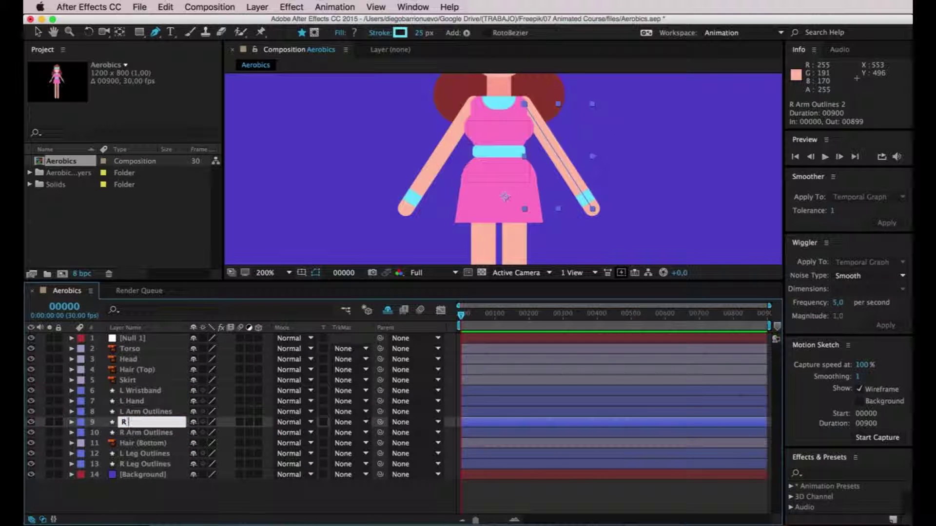
{"action": "type", "text": " Wristband"}
{"action": "key", "text": "Return"}
Set the stroke width of the L Hand shape's Stroke 1 to 35
{"action": "left_click", "coordinate": [145, 411]}
{"action": "left_click", "coordinate": [141, 403]}
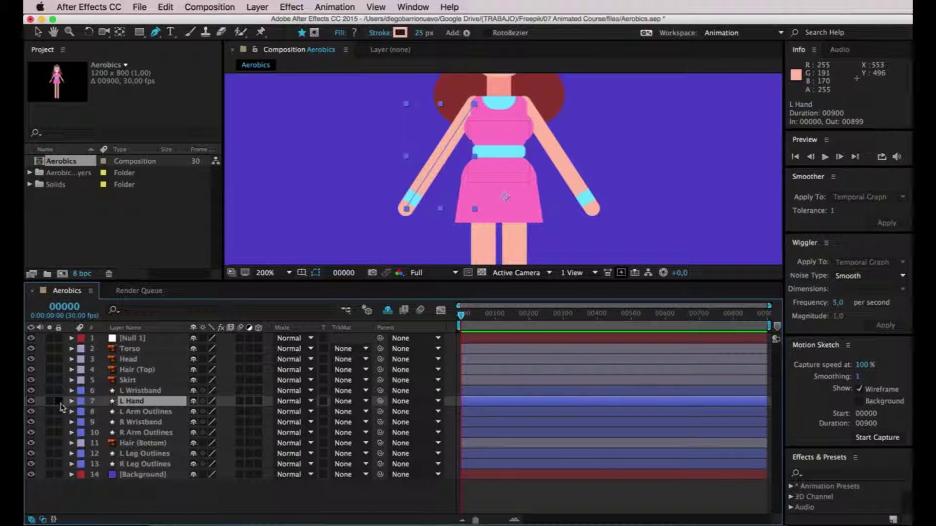
{"action": "left_click", "coordinate": [71, 402]}
{"action": "left_click", "coordinate": [82, 412]}
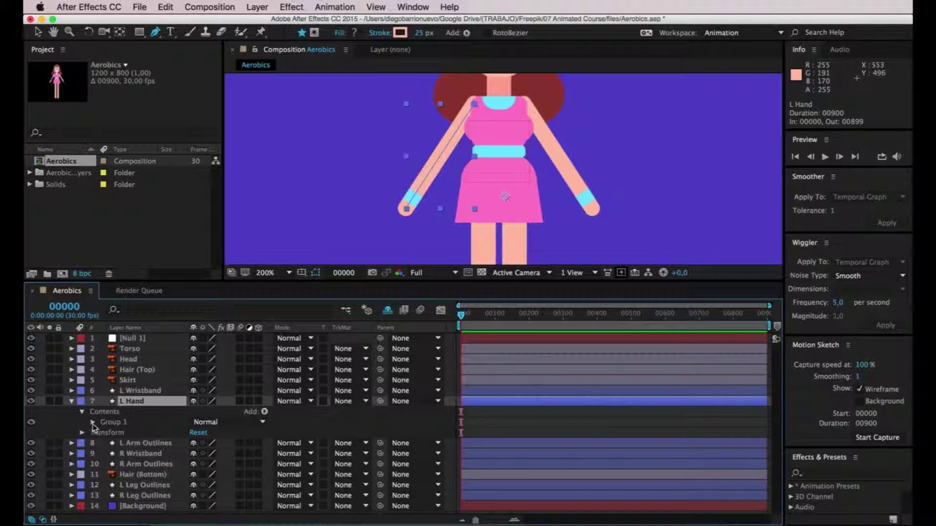
{"action": "left_click", "coordinate": [93, 422]}
{"action": "left_click", "coordinate": [103, 444]}
{"action": "left_click", "coordinate": [198, 466]}
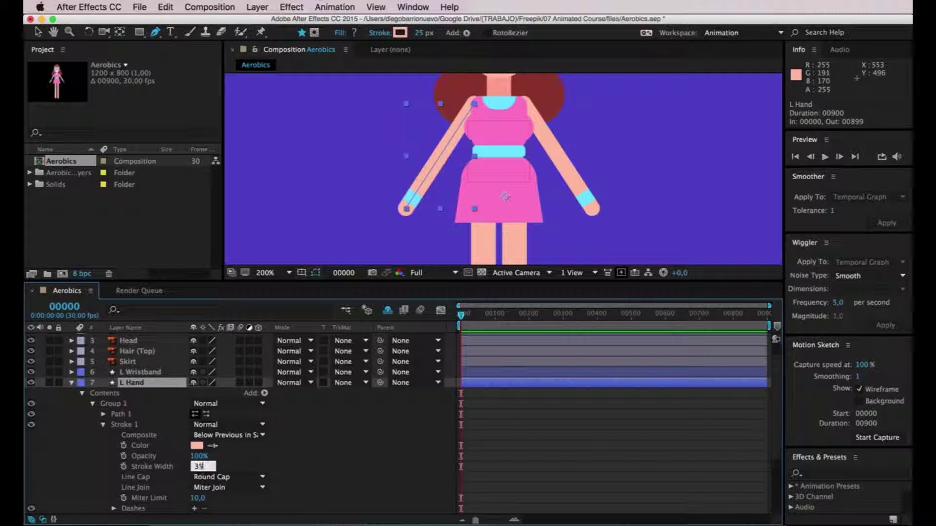
{"action": "key", "text": "Return"}
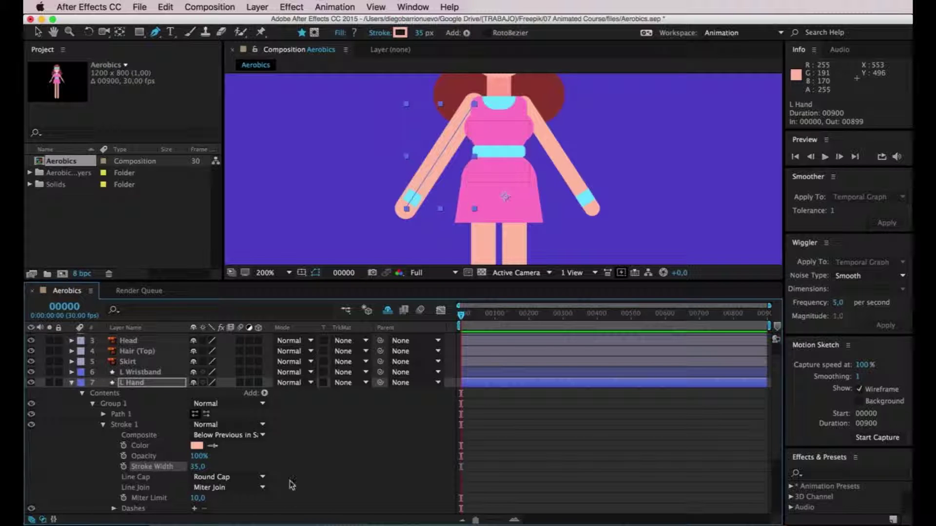
Add Trim Paths to the L Hand shape and set its Start to 99%
{"action": "left_click", "coordinate": [264, 393]}
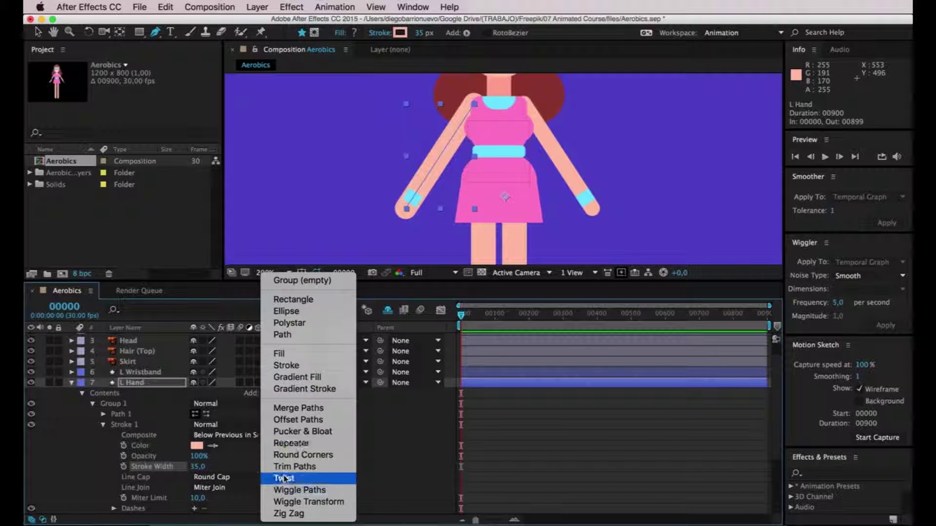
{"action": "left_click", "coordinate": [295, 466]}
{"action": "left_click", "coordinate": [104, 435]}
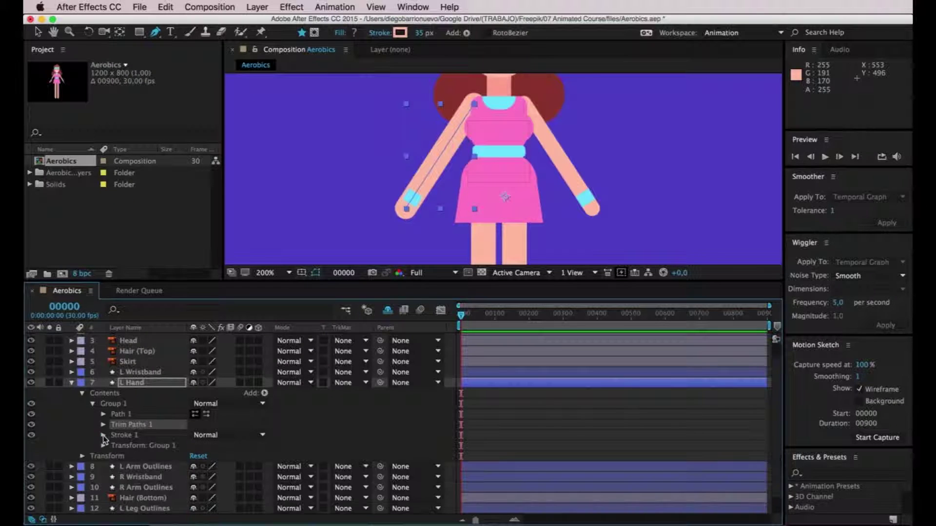
{"action": "left_click", "coordinate": [103, 424]}
{"action": "left_click", "coordinate": [138, 435]}
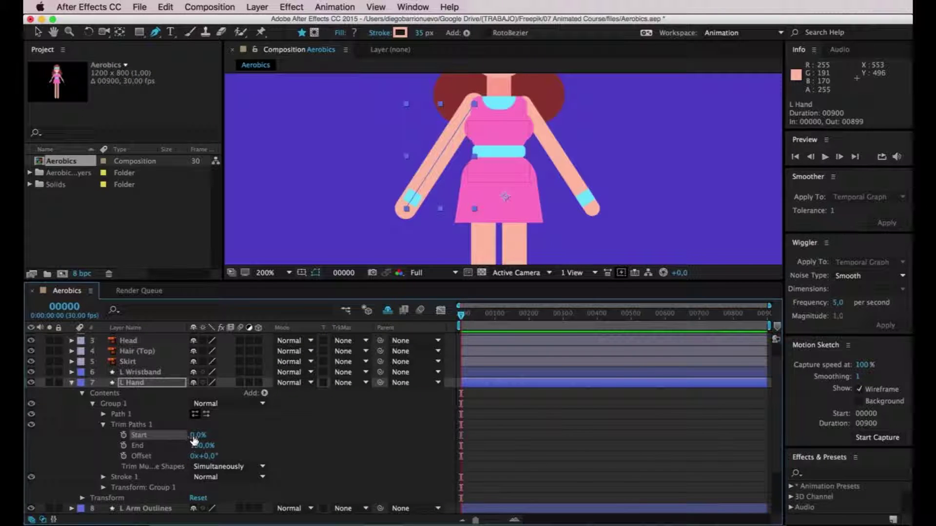
{"action": "left_click_drag", "start_coordinate": [199, 434], "coordinate": [257, 438]}
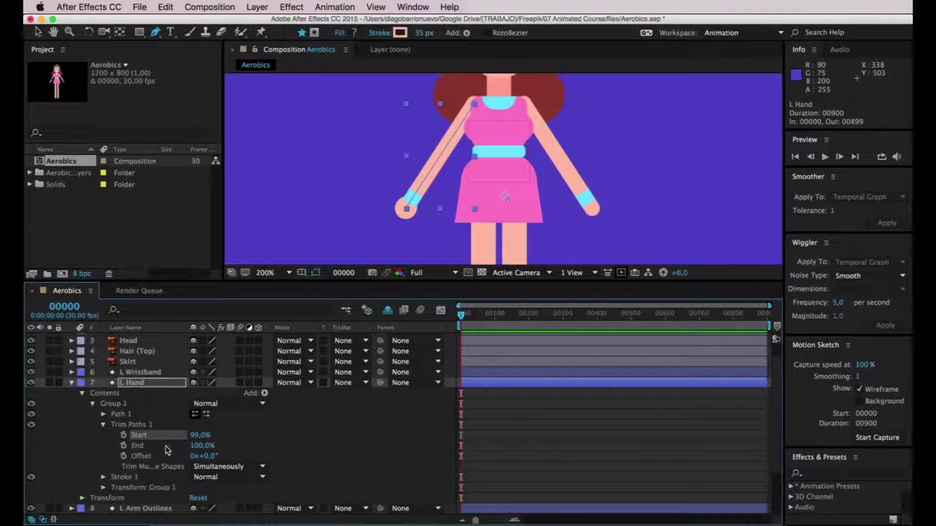
Try a stroke width of 30 on the L Hand shape, and set it back to 35
{"action": "left_click", "coordinate": [103, 425]}
{"action": "left_click", "coordinate": [103, 414]}
{"action": "left_click", "coordinate": [103, 414]}
{"action": "left_click", "coordinate": [104, 435]}
{"action": "mouse_move", "coordinate": [207, 469]}
{"action": "left_mouse_down"}
{"action": "mouse_move", "coordinate": [190, 465]}
{"action": "mouse_move", "coordinate": [203, 475]}
{"action": "left_mouse_up"}
{"action": "left_click", "coordinate": [204, 467]}
{"action": "type", "text": "30"}
{"action": "key", "text": "Return"}
{"action": "left_click", "coordinate": [192, 468]}
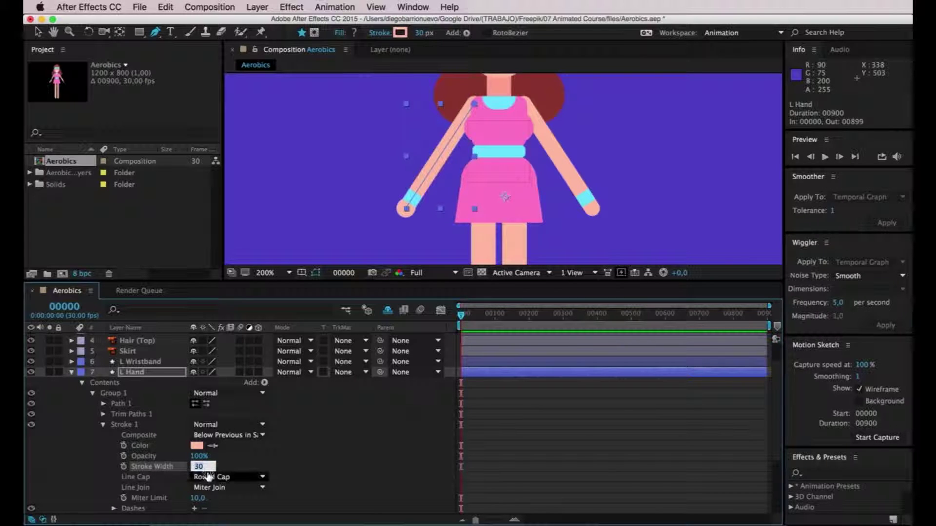
{"action": "type", "text": "35"}
{"action": "key", "text": "Return"}
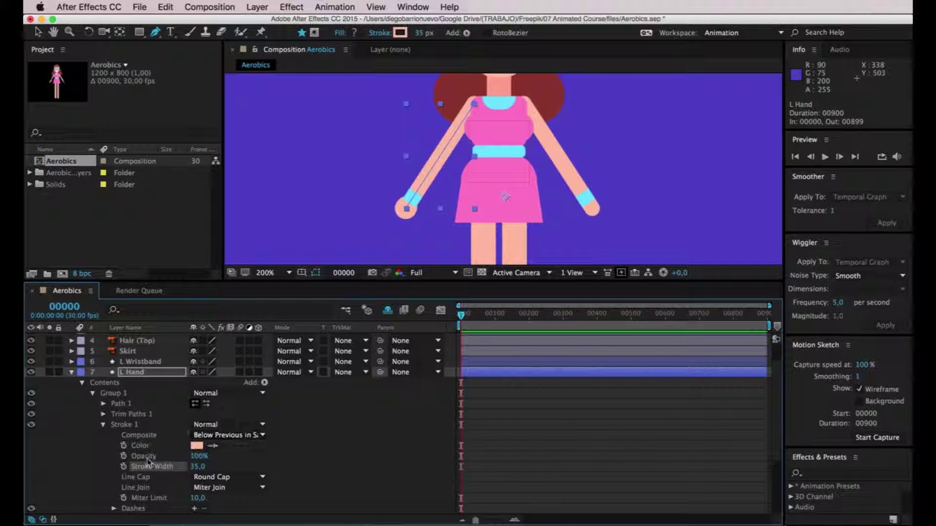
Collapse the L Hand layer's properties and place the layer directly above L Wristband in the stack
{"action": "left_click", "coordinate": [72, 372]}
{"action": "left_click", "coordinate": [146, 392]}
{"action": "left_click", "coordinate": [139, 403]}
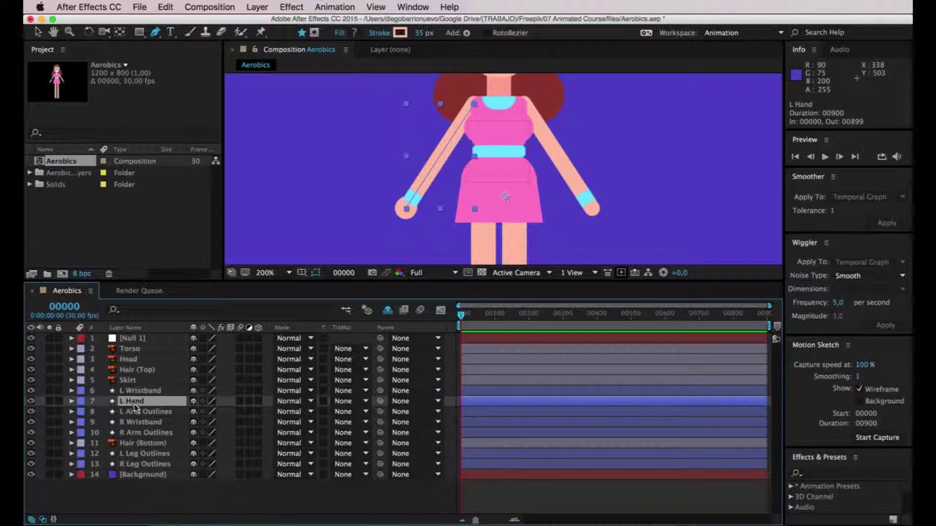
{"action": "left_click_drag", "start_coordinate": [139, 402], "coordinate": [142, 393]}
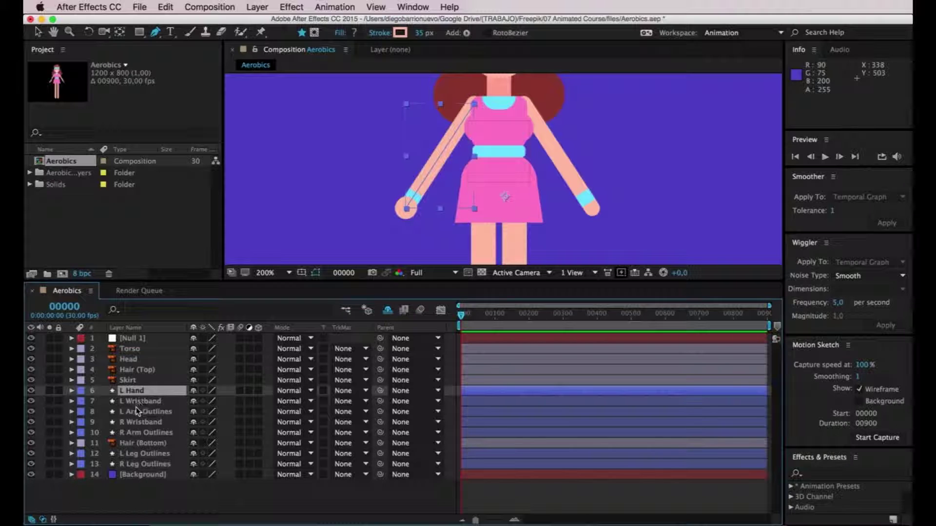
{"action": "left_click", "coordinate": [152, 391]}
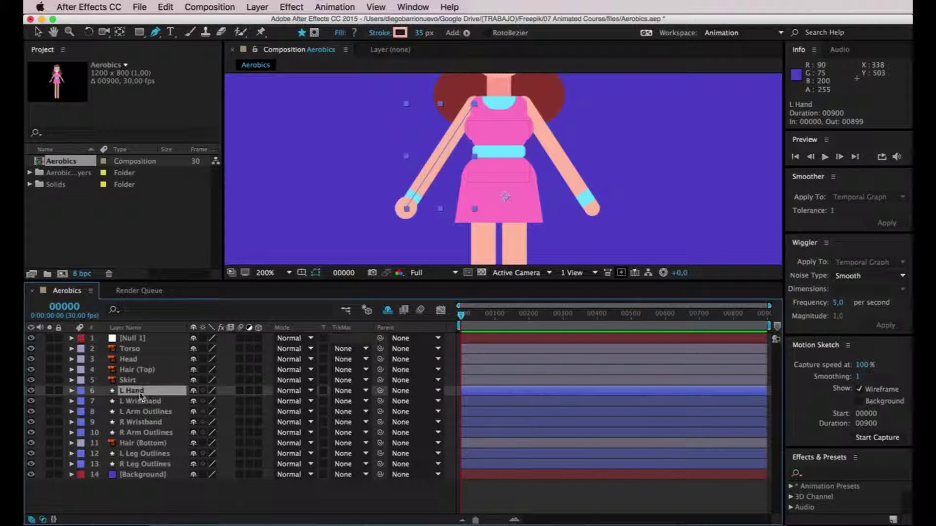
{"action": "left_click_drag", "start_coordinate": [140, 395], "coordinate": [141, 409]}
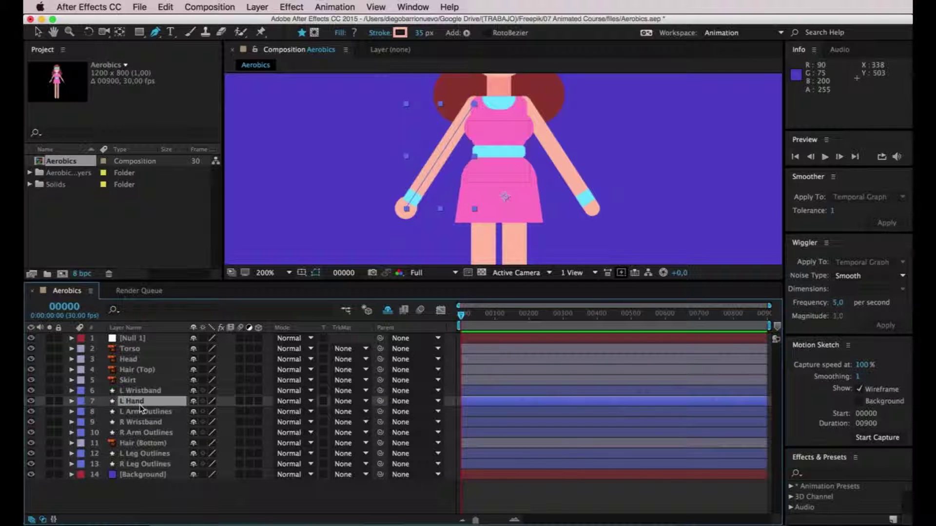
{"action": "left_click_drag", "start_coordinate": [137, 402], "coordinate": [139, 395]}
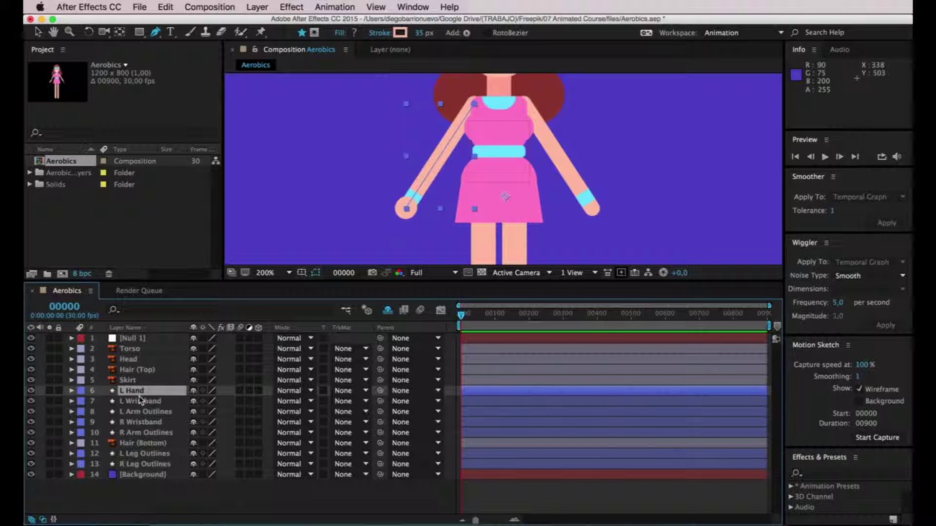
Duplicate the R Arm Outlines layer and rename the copy R Hand
{"action": "left_click", "coordinate": [148, 411]}
{"action": "left_click", "coordinate": [147, 433]}
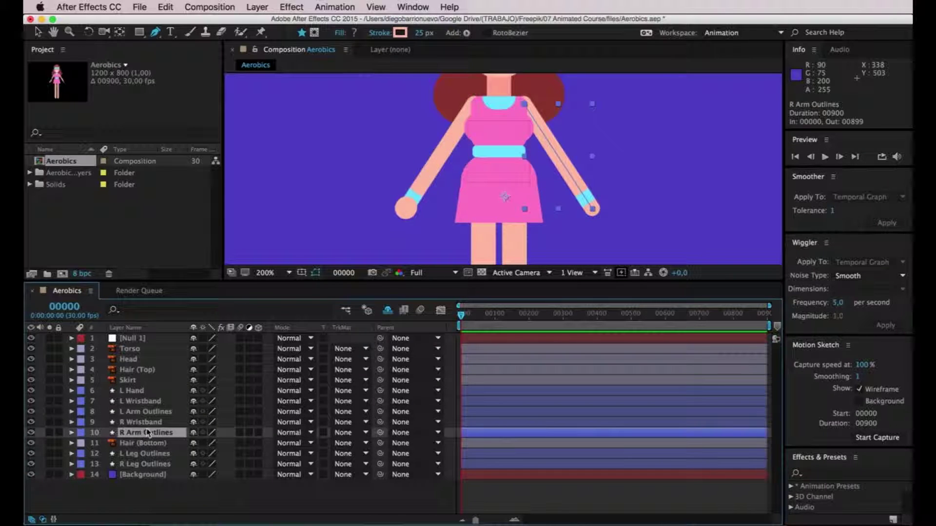
{"action": "key", "text": "super+d"}
{"action": "right_click", "coordinate": [148, 437]}
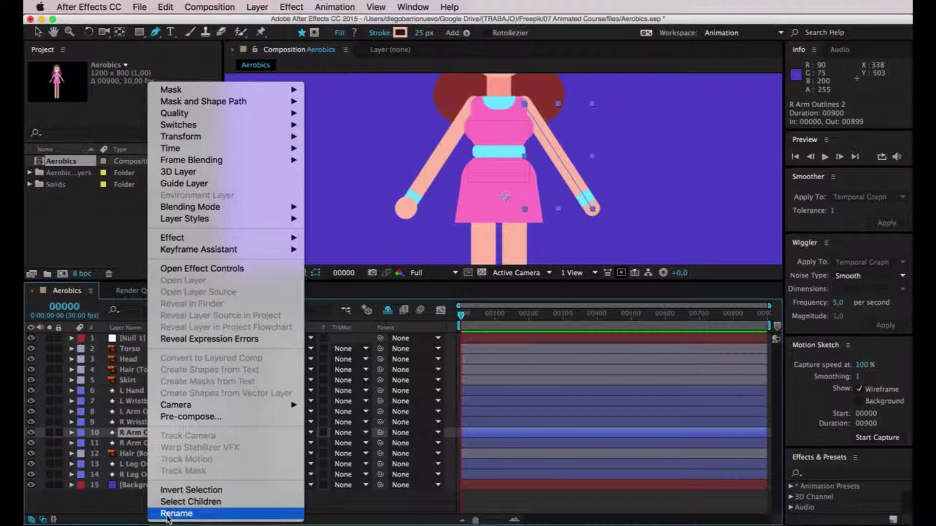
{"action": "left_click", "coordinate": [168, 515]}
{"action": "type", "text": "R"}
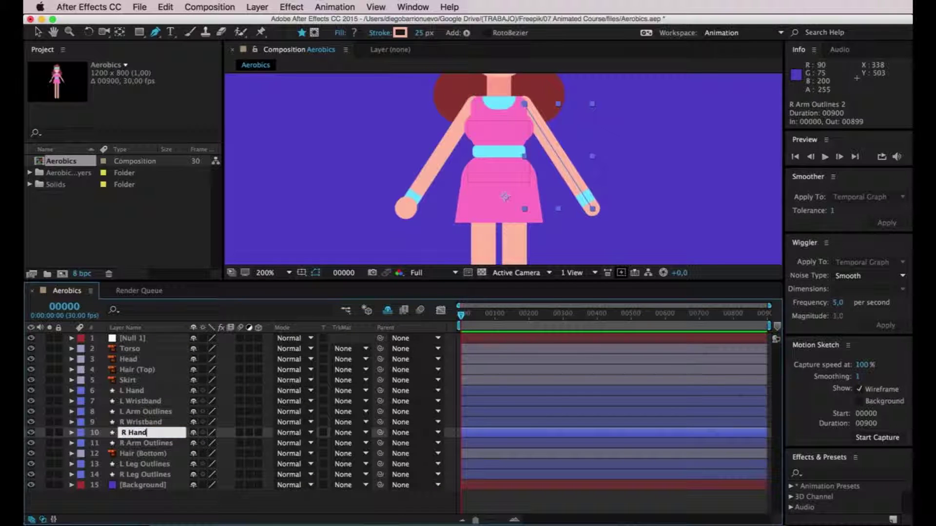
{"action": "type", "text": " Hand"}
{"action": "key", "text": "Return"}
Set the stroke width of the R Hand shape's Stroke 1 to 35
{"action": "left_click", "coordinate": [71, 433]}
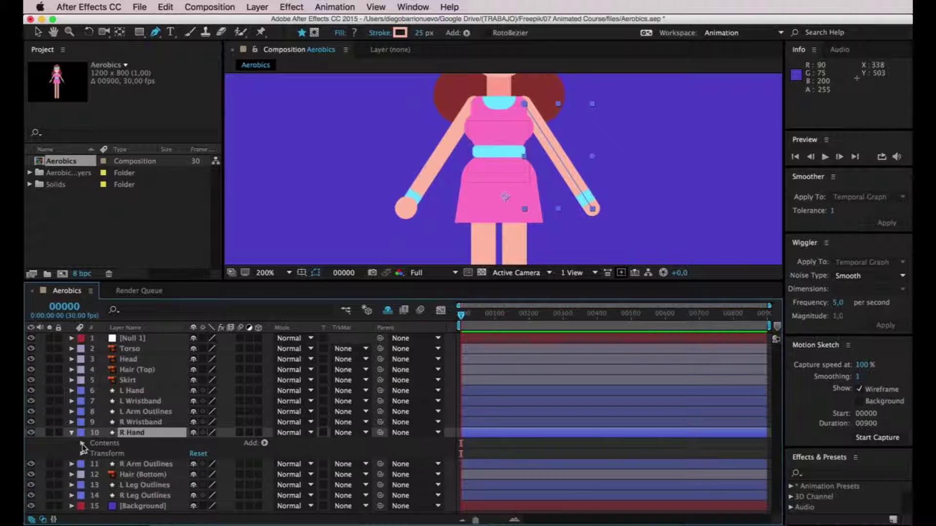
{"action": "left_click", "coordinate": [82, 444]}
{"action": "left_click", "coordinate": [93, 454]}
{"action": "scroll", "coordinate": [136, 456], "scroll_direction": "down", "scroll_amount": 3}
{"action": "left_click", "coordinate": [103, 444]}
{"action": "scroll", "coordinate": [147, 453], "scroll_direction": "down", "scroll_amount": 2}
{"action": "left_click", "coordinate": [197, 467]}
{"action": "type", "text": "35"}
{"action": "key", "text": "Return"}
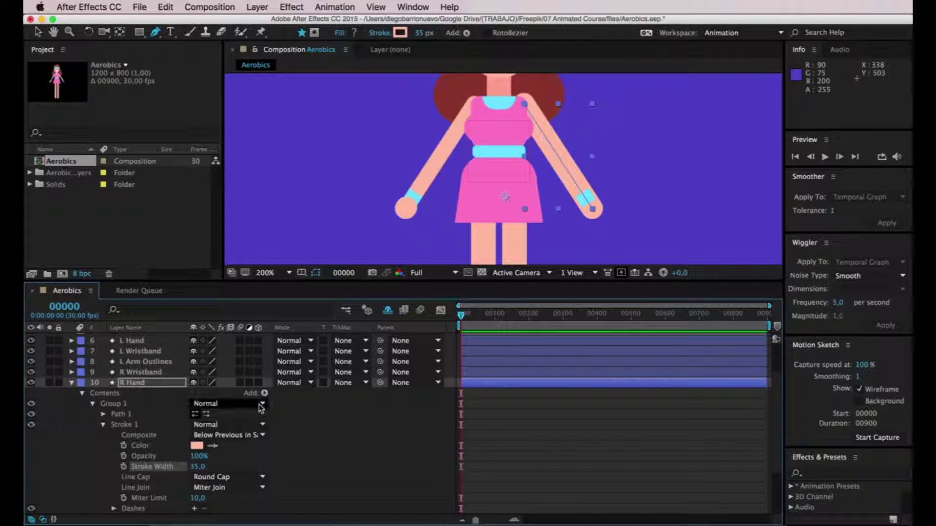
Add Trim Paths to the R Hand shape and set its Start to 99%
{"action": "left_click", "coordinate": [264, 393]}
{"action": "left_click", "coordinate": [314, 464]}
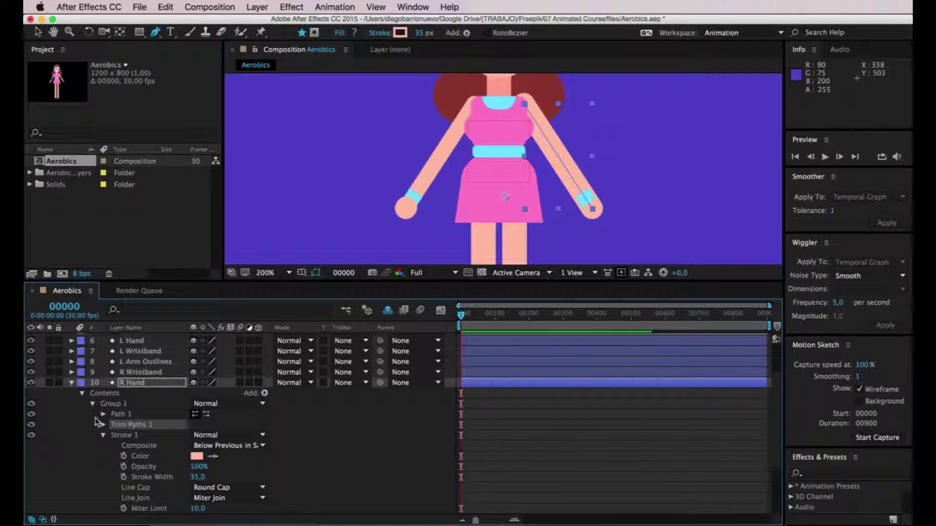
{"action": "left_click", "coordinate": [102, 435]}
{"action": "left_click", "coordinate": [103, 425]}
{"action": "left_click", "coordinate": [198, 436]}
{"action": "type", "text": "99"}
{"action": "key", "text": "Return"}
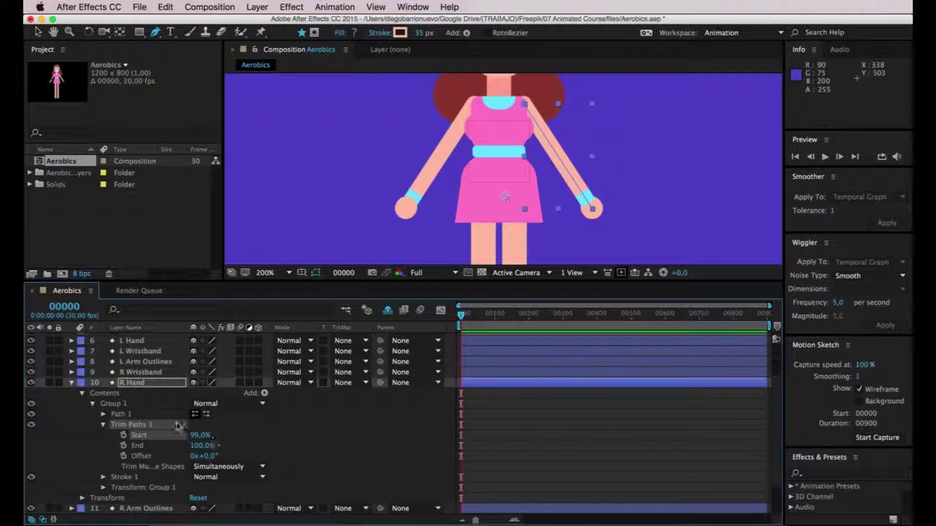
Collapse the R Hand layer's properties and place the layer directly above R Wristband in the stack
{"action": "left_click", "coordinate": [82, 393]}
{"action": "left_click", "coordinate": [71, 432]}
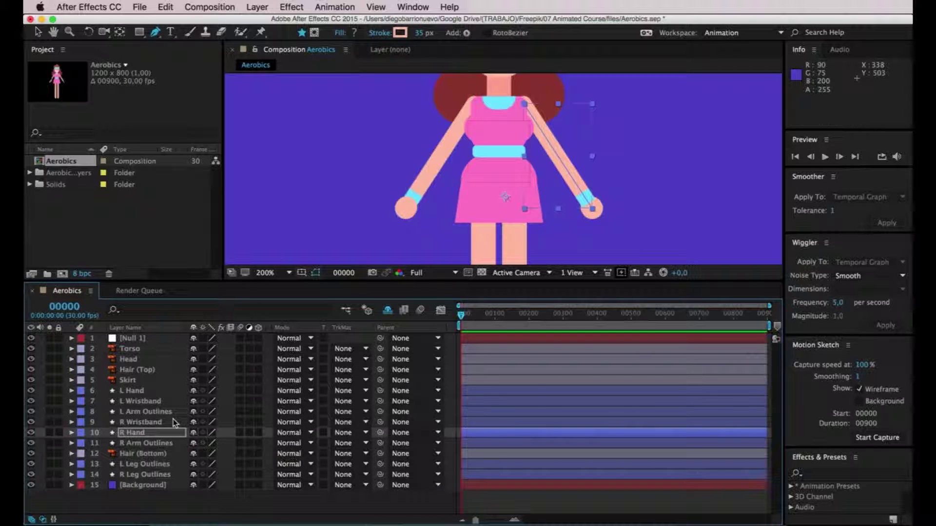
{"action": "left_click_drag", "start_coordinate": [141, 433], "coordinate": [154, 424]}
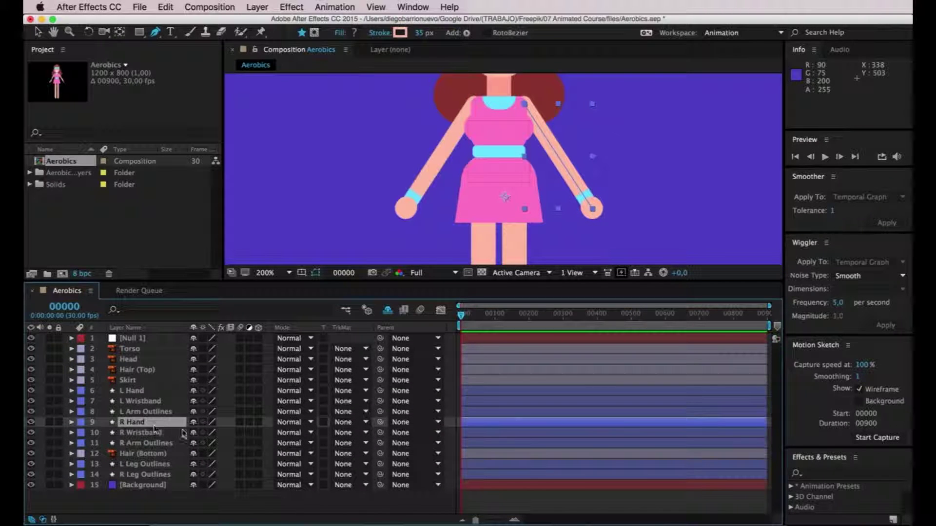
Deselect all layers and examine the character's hands and wristbands up close and at full view
{"action": "key", "text": "comma"}
{"action": "left_click_drag", "start_coordinate": [580, 198], "coordinate": [512, 184]}
{"action": "left_click", "coordinate": [38, 32]}
{"action": "left_click", "coordinate": [651, 128]}
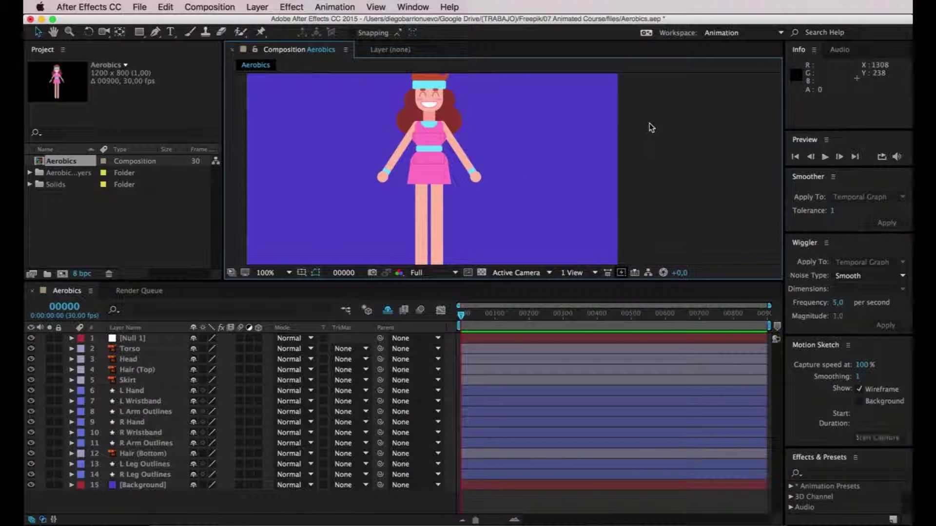
{"action": "scroll", "coordinate": [483, 167], "scroll_direction": "up", "scroll_amount": 1}
{"action": "left_click_drag", "start_coordinate": [483, 167], "coordinate": [553, 200]}
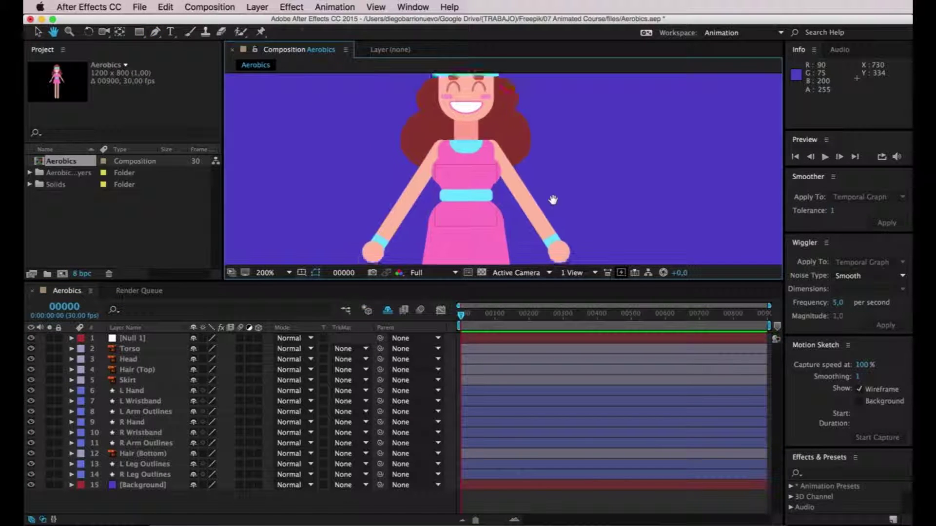
{"action": "scroll", "coordinate": [565, 205], "scroll_direction": "down", "scroll_amount": 2}
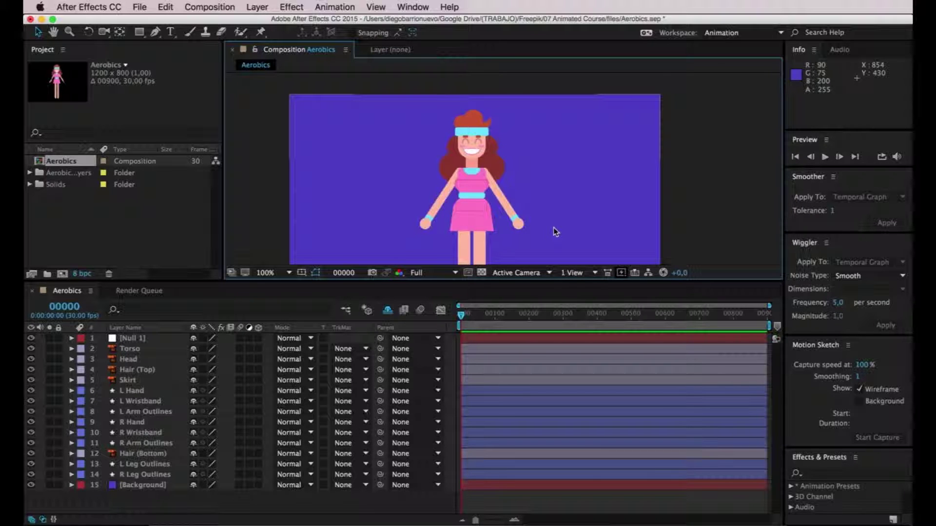
{"action": "left_click_drag", "start_coordinate": [520, 207], "coordinate": [539, 179]}
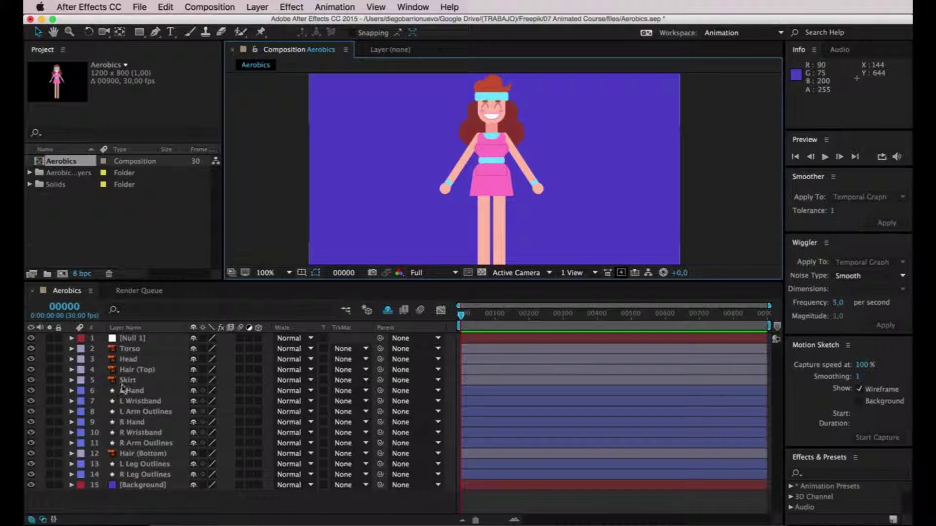
Duplicate the L Leg Outlines layer and rename the copy L Sock
{"action": "left_click", "coordinate": [145, 464]}
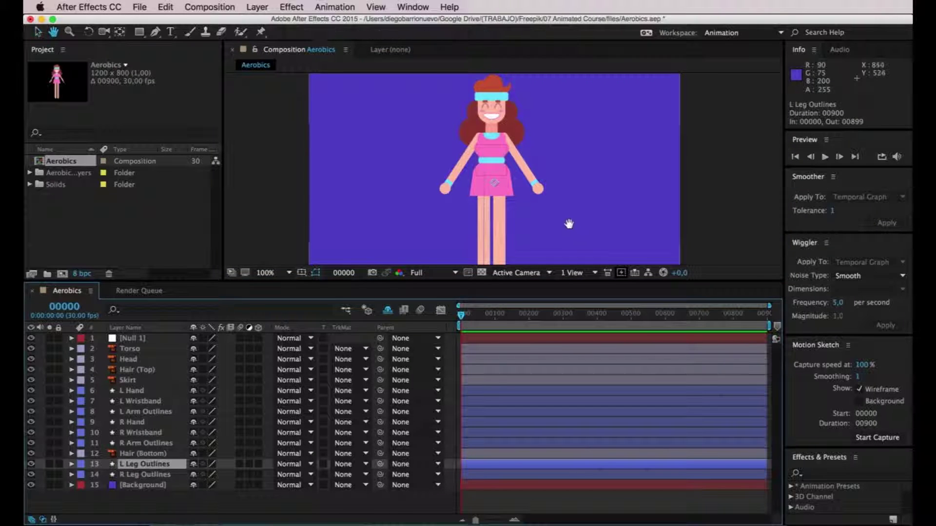
{"action": "scroll", "coordinate": [536, 215], "scroll_direction": "down", "scroll_amount": 3}
{"action": "scroll", "coordinate": [505, 167], "scroll_direction": "up", "scroll_amount": 1}
{"action": "scroll", "coordinate": [501, 187], "scroll_direction": "down", "scroll_amount": 1}
{"action": "left_click_drag", "start_coordinate": [499, 189], "coordinate": [481, 192]}
{"action": "key", "text": "super+shift+a"}
{"action": "scroll", "coordinate": [490, 191], "scroll_direction": "up", "scroll_amount": 1}
{"action": "left_click", "coordinate": [141, 465]}
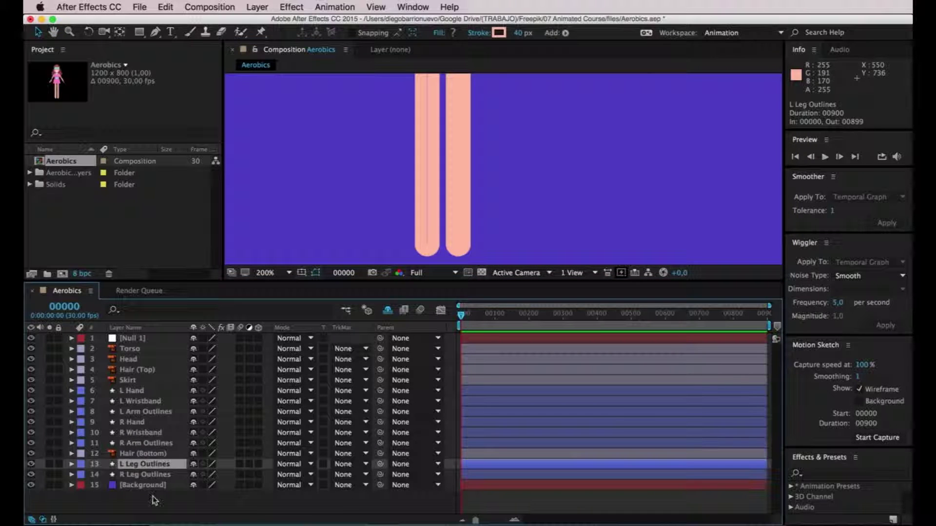
{"action": "key", "text": "super+d"}
{"action": "right_click", "coordinate": [145, 466]}
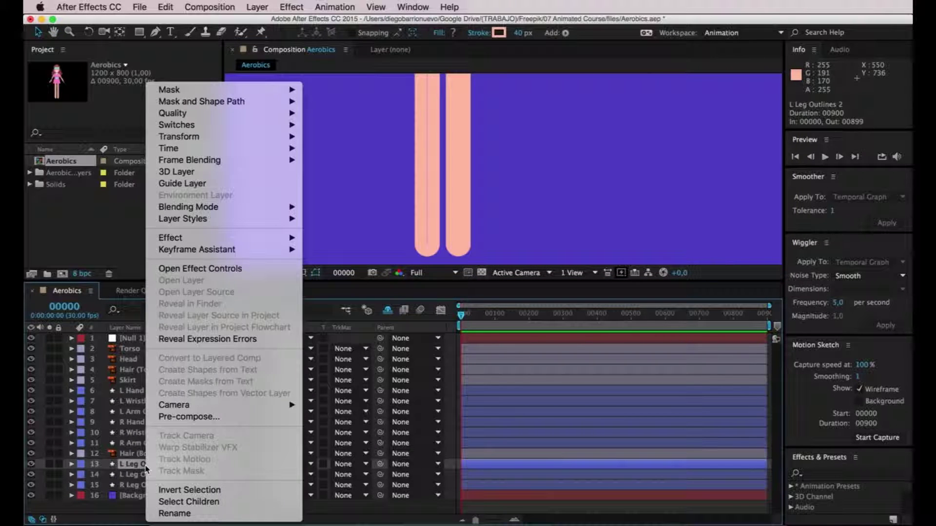
{"action": "left_click", "coordinate": [188, 514]}
{"action": "type", "text": "L Sock"}
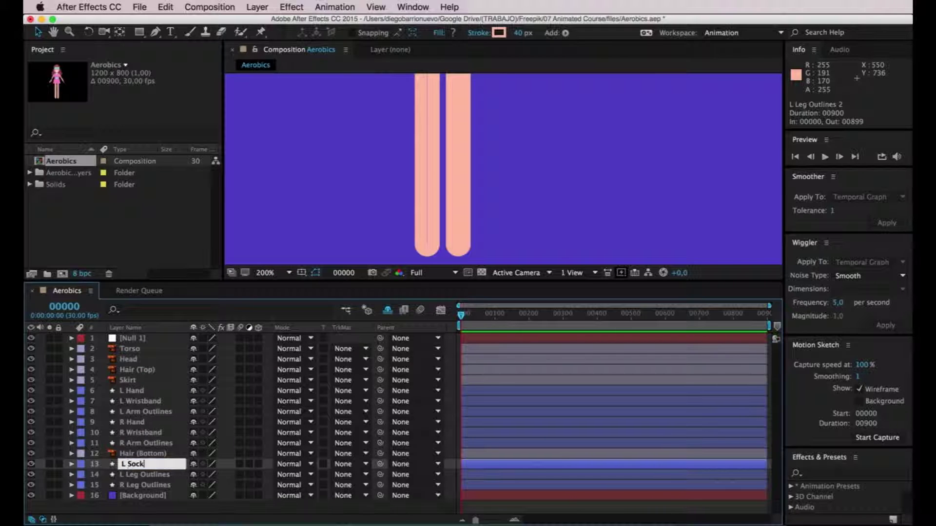
{"action": "key", "text": "Return"}
Recolor the L Sock shape's Stroke 1 with the light blue sampled from the belt and set its line cap to Butt Cap
{"action": "left_click", "coordinate": [72, 464]}
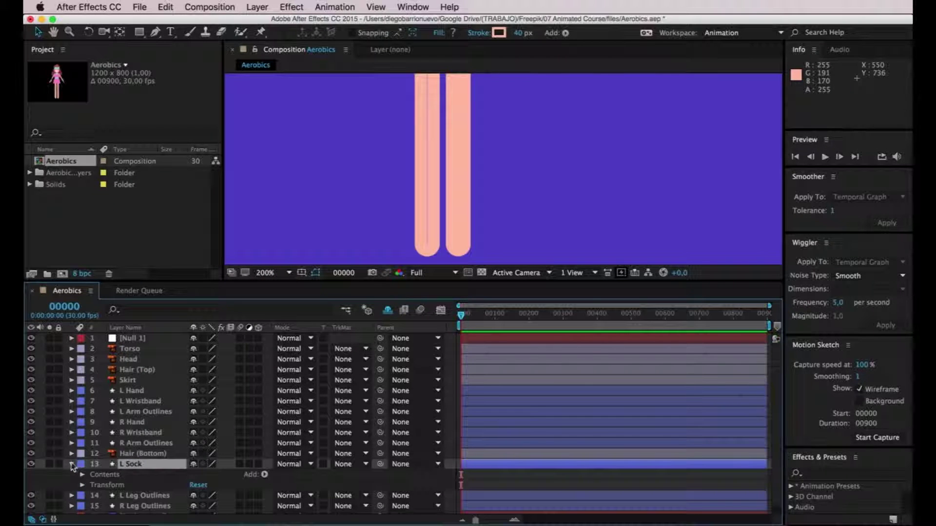
{"action": "left_click", "coordinate": [82, 475]}
{"action": "scroll", "coordinate": [128, 469], "scroll_direction": "down", "scroll_amount": 2}
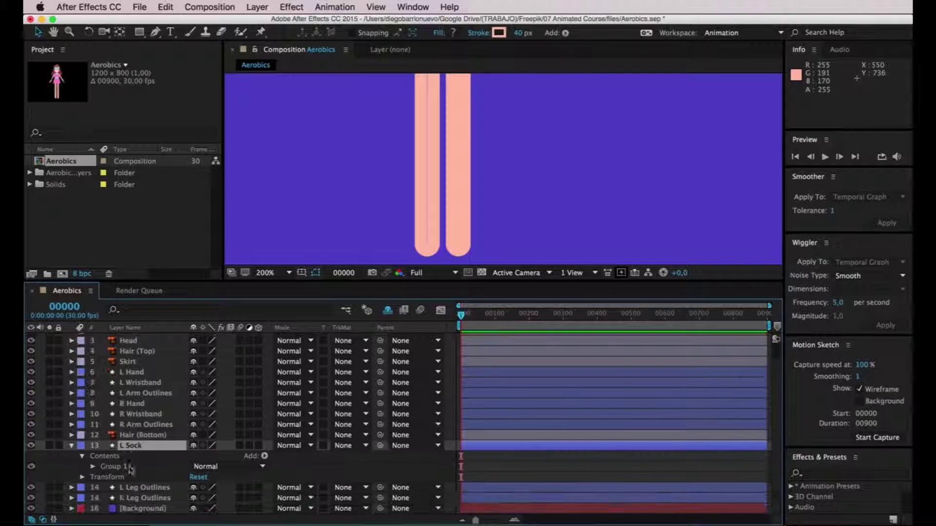
{"action": "left_click", "coordinate": [93, 466]}
{"action": "scroll", "coordinate": [153, 459], "scroll_direction": "down", "scroll_amount": 3}
{"action": "left_click", "coordinate": [127, 456]}
{"action": "left_click", "coordinate": [103, 456]}
{"action": "scroll", "coordinate": [107, 459], "scroll_direction": "down", "scroll_amount": 3}
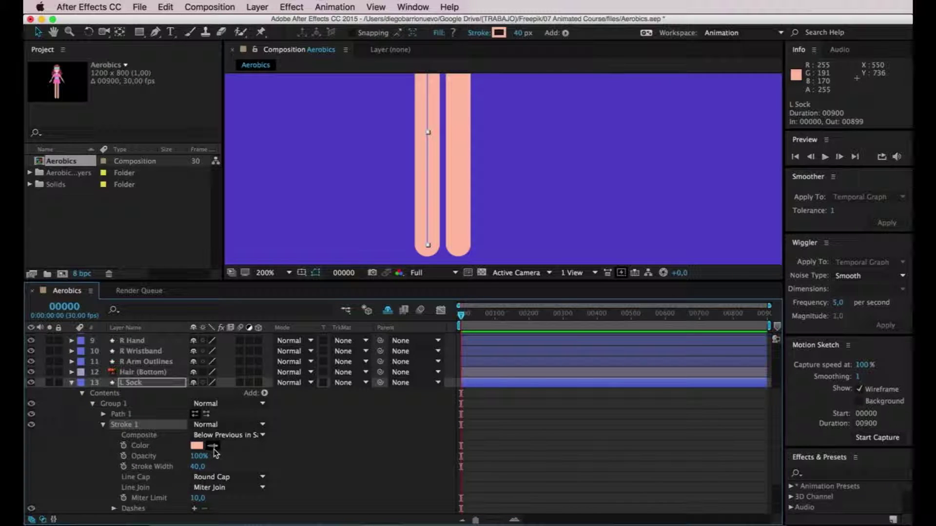
{"action": "scroll", "coordinate": [443, 209], "scroll_direction": "down", "scroll_amount": 4}
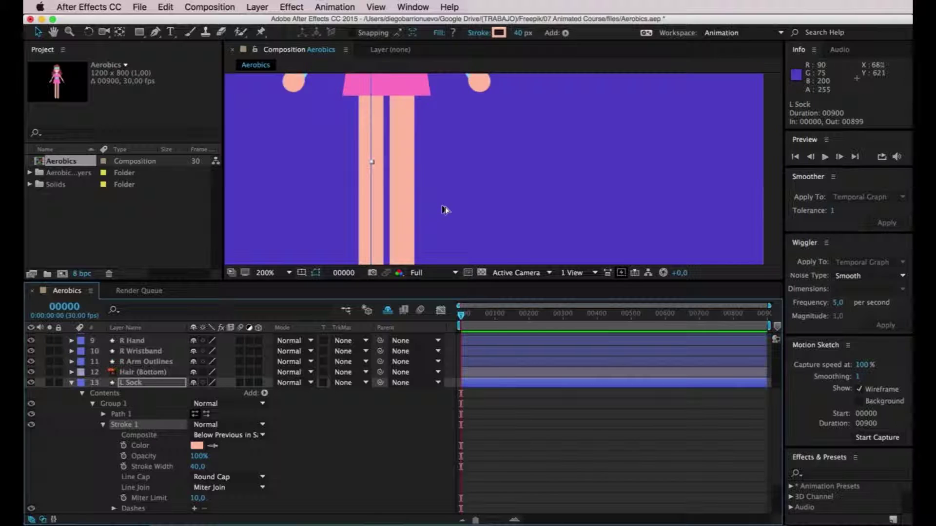
{"action": "left_click", "coordinate": [214, 447]}
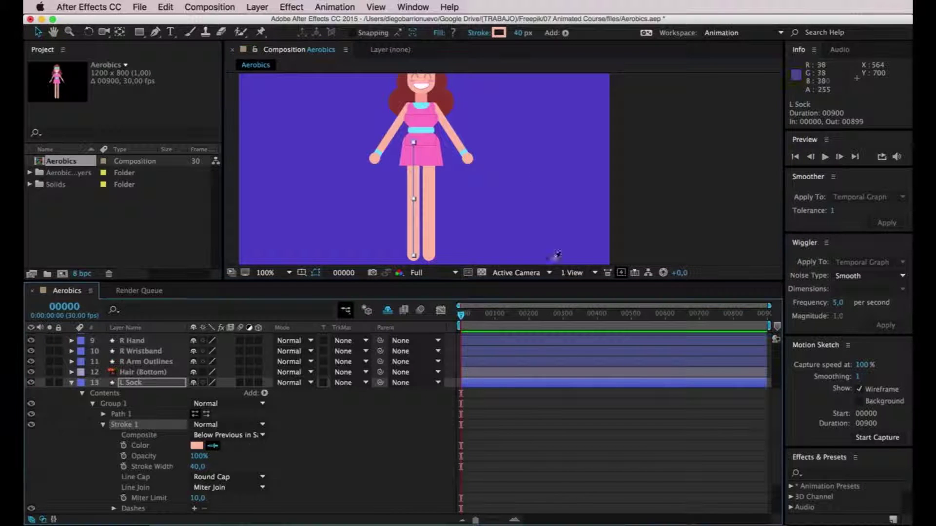
{"action": "left_click", "coordinate": [428, 128]}
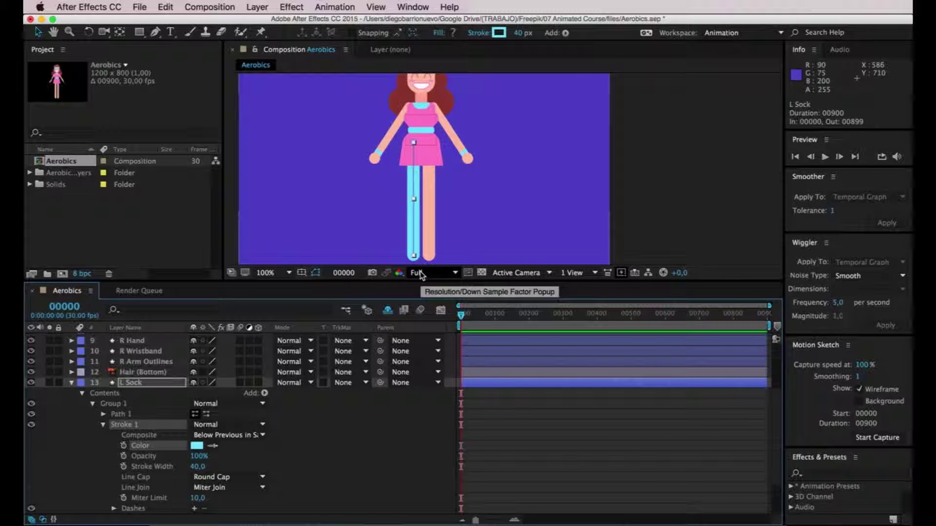
{"action": "left_click", "coordinate": [220, 480]}
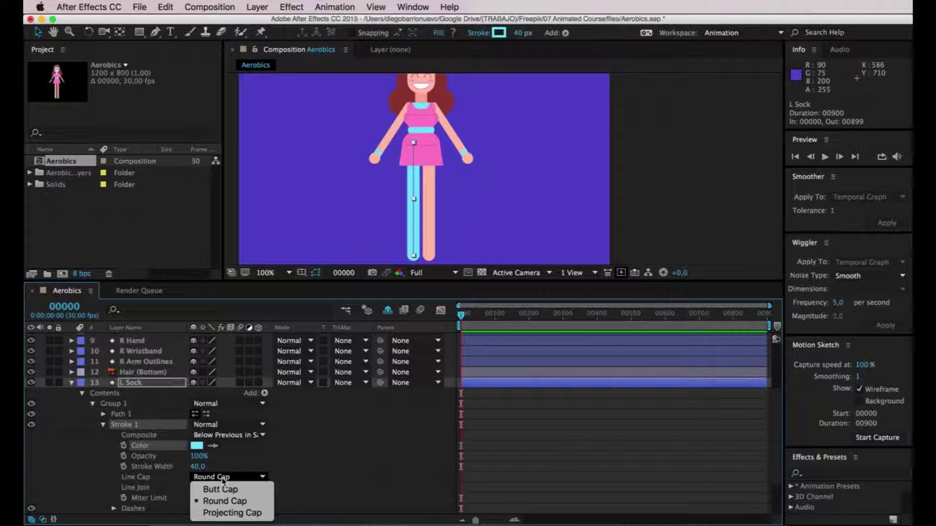
{"action": "left_click", "coordinate": [220, 487]}
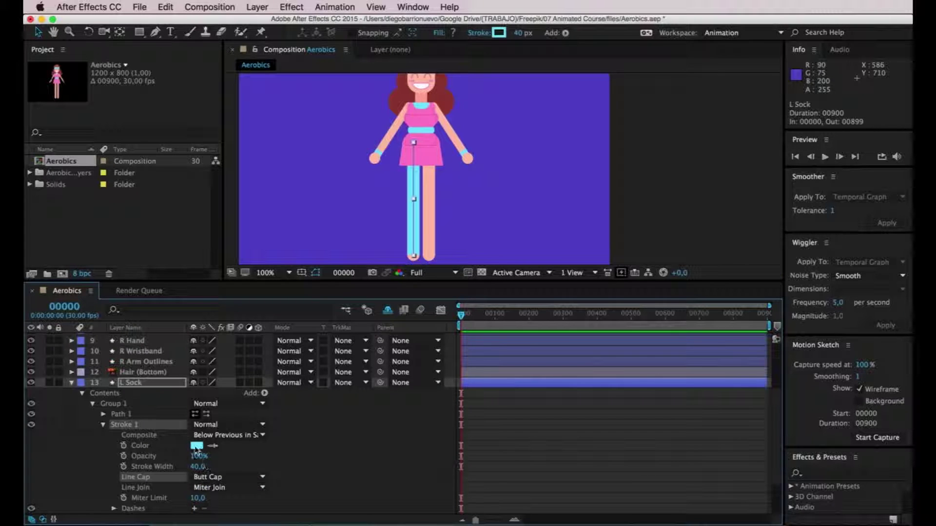
Add Trim Paths to the L Sock shape with Start at 60%, and collapse the layer's properties
{"action": "left_click", "coordinate": [264, 394]}
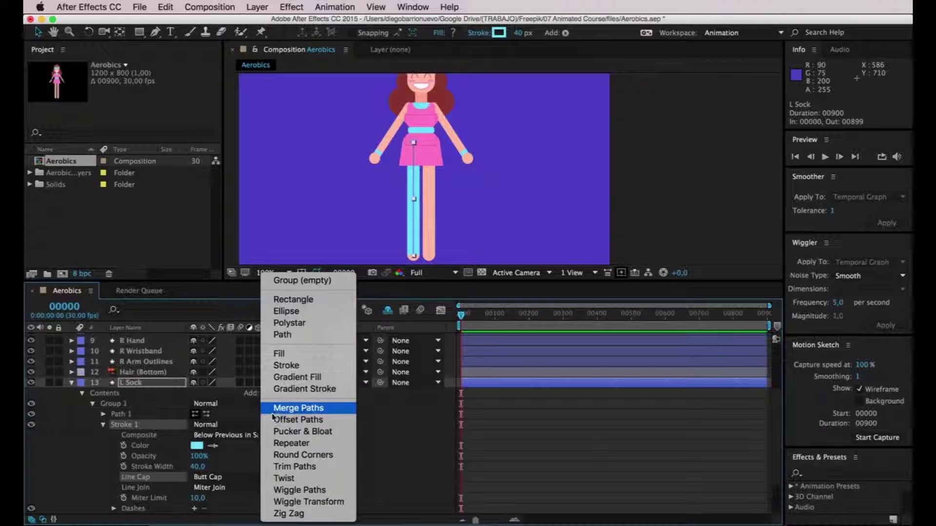
{"action": "left_click", "coordinate": [276, 466]}
{"action": "left_click", "coordinate": [103, 424]}
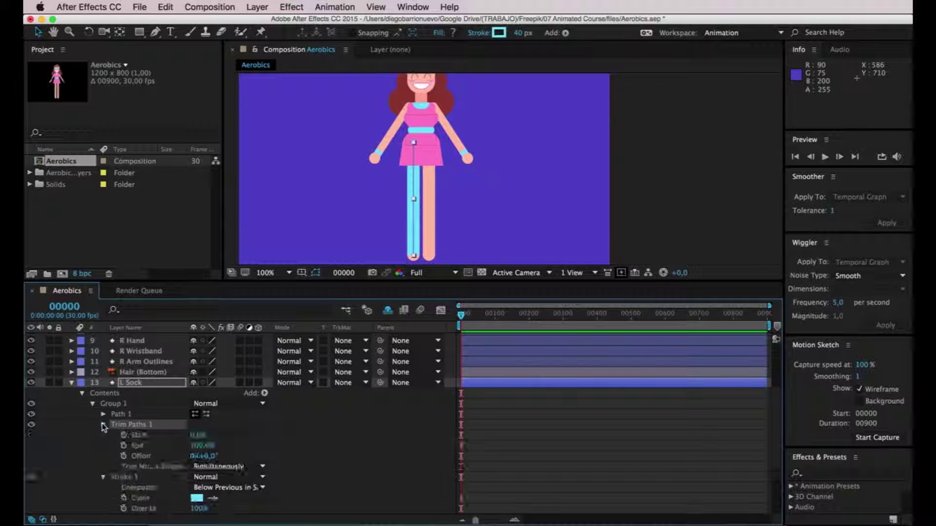
{"action": "left_click_drag", "start_coordinate": [197, 435], "coordinate": [236, 440]}
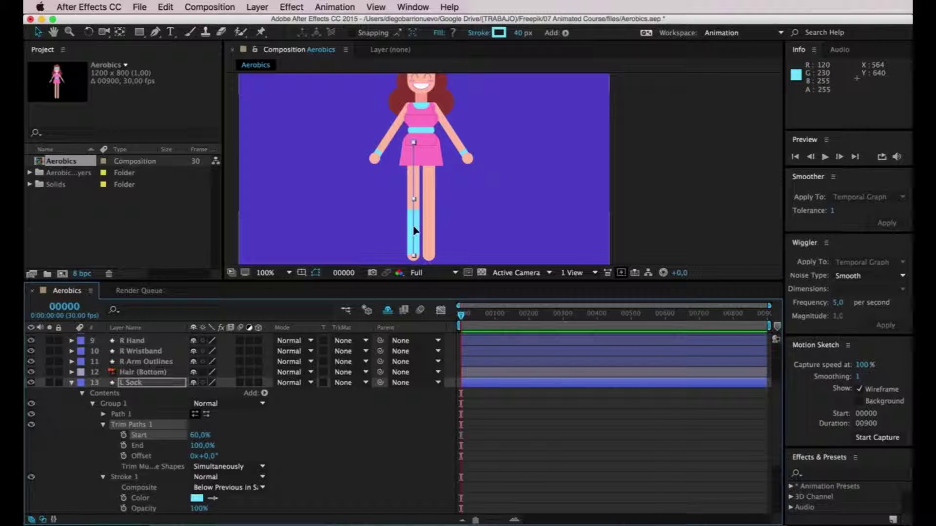
{"action": "left_click", "coordinate": [103, 424]}
{"action": "left_click", "coordinate": [103, 435]}
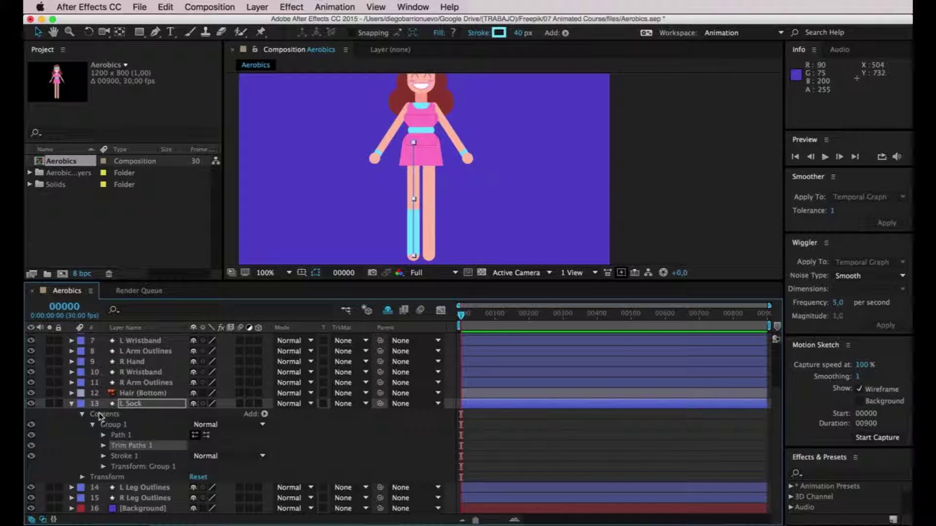
{"action": "left_click", "coordinate": [82, 415]}
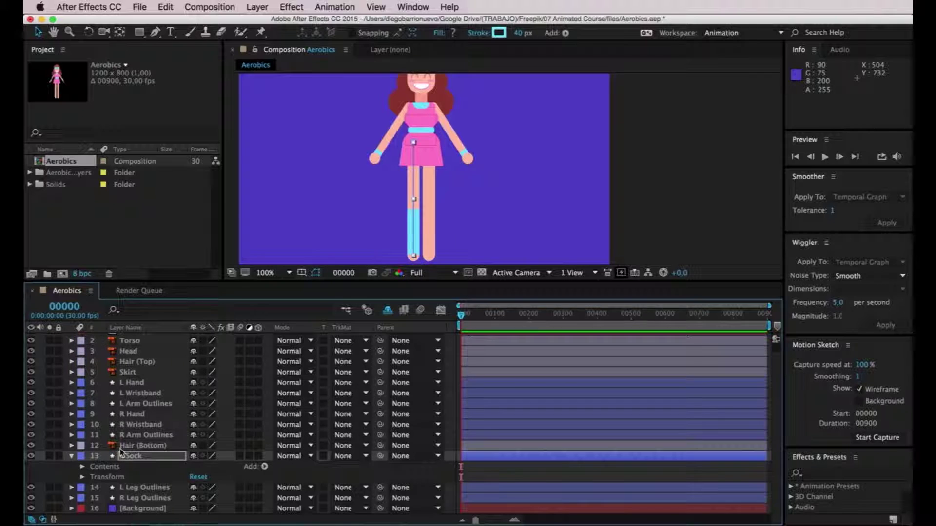
{"action": "left_click", "coordinate": [72, 457]}
Duplicate the R Leg Outlines layer and rename the copy R Sock
{"action": "left_click", "coordinate": [140, 486]}
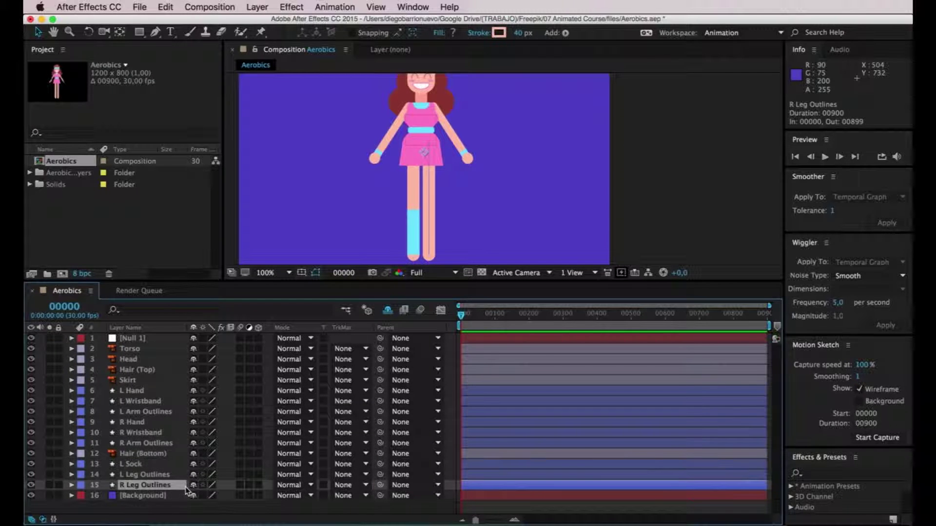
{"action": "key", "text": "super+d"}
{"action": "right_click", "coordinate": [147, 486]}
{"action": "left_click", "coordinate": [166, 518]}
{"action": "type", "text": "R Sock"}
{"action": "key", "text": "Return"}
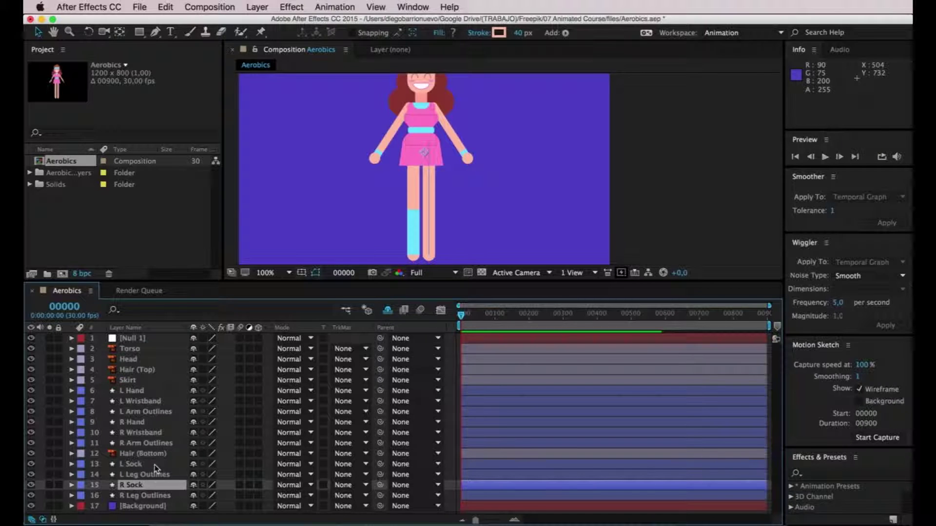
Recolor the R Sock shape's Stroke 1 with the light blue sampled from the other sock and set its line cap to Butt Cap
{"action": "left_click", "coordinate": [72, 485]}
{"action": "left_click", "coordinate": [83, 477]}
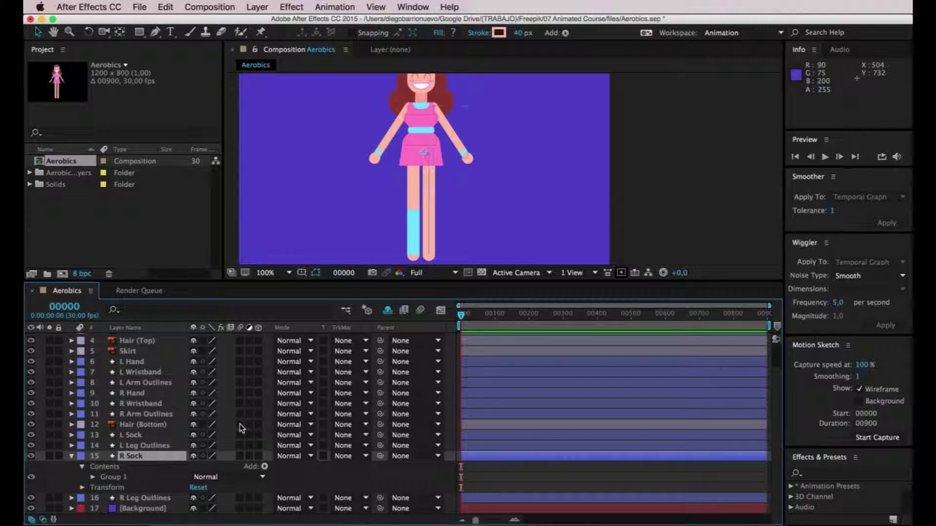
{"action": "left_click", "coordinate": [93, 478]}
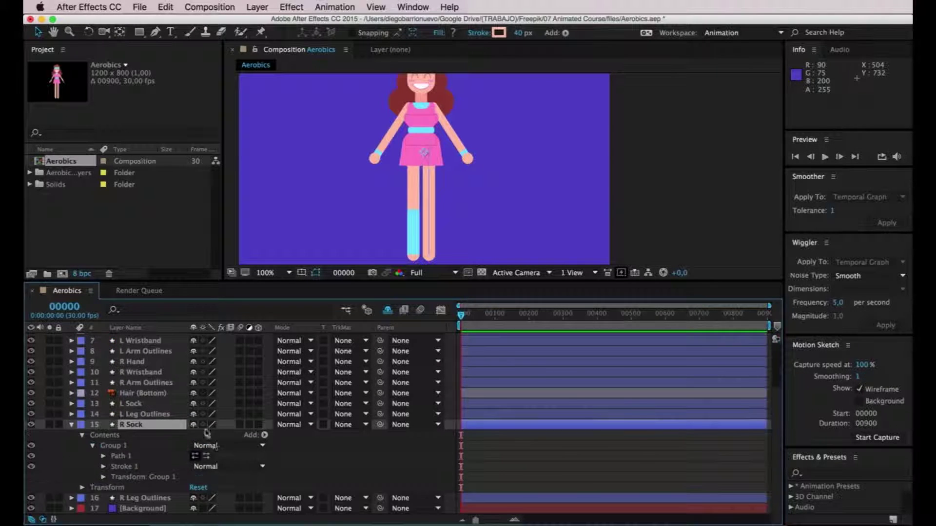
{"action": "left_click", "coordinate": [103, 467]}
{"action": "left_click", "coordinate": [218, 444]}
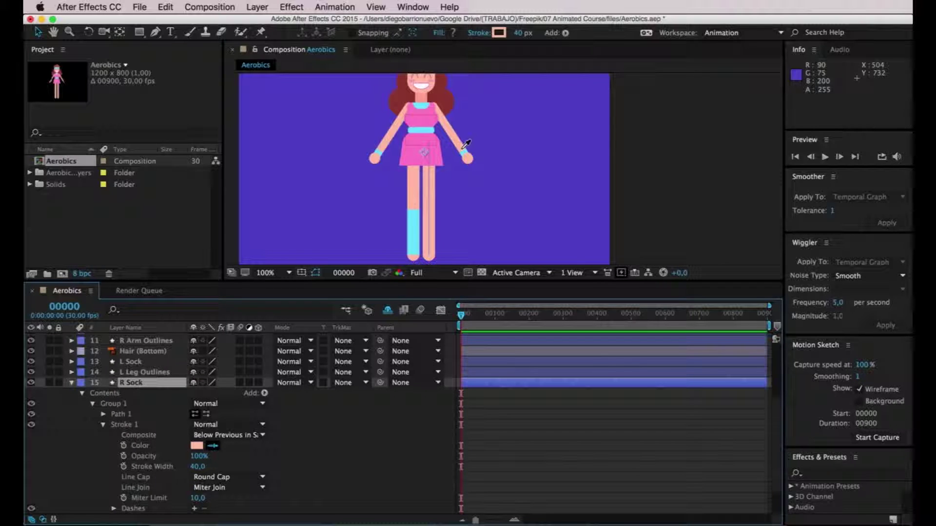
{"action": "left_click", "coordinate": [412, 222]}
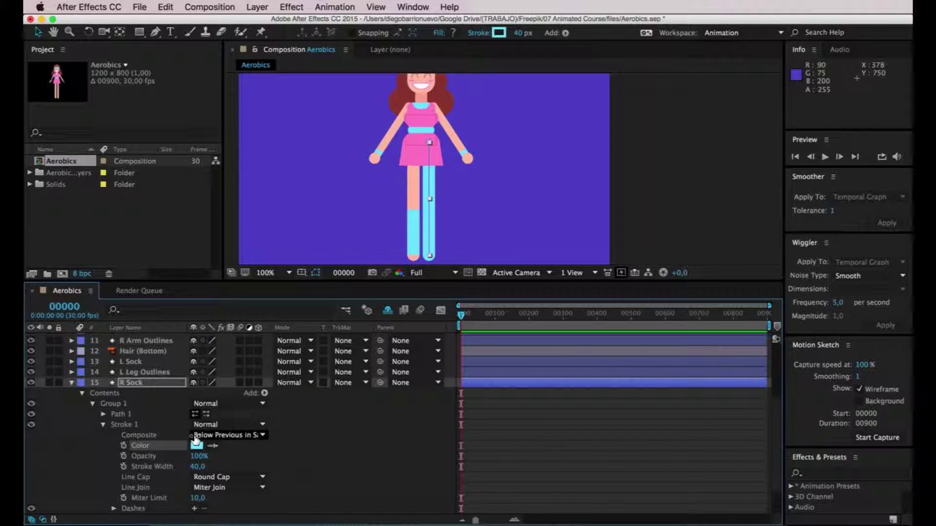
{"action": "left_click", "coordinate": [215, 478]}
{"action": "left_click", "coordinate": [218, 489]}
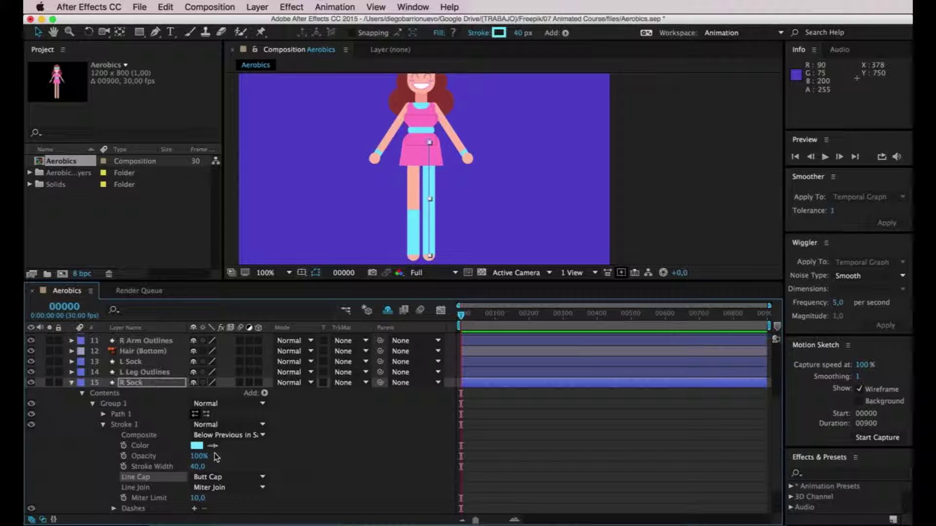
Add Trim Paths to the R Sock shape with Start at 60%, and collapse the layer's properties
{"action": "left_click", "coordinate": [264, 393]}
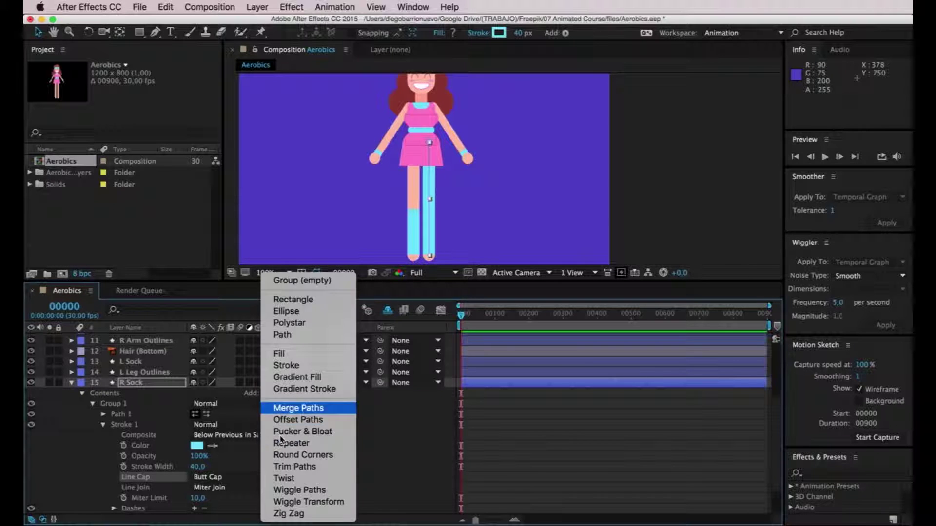
{"action": "left_click", "coordinate": [281, 467]}
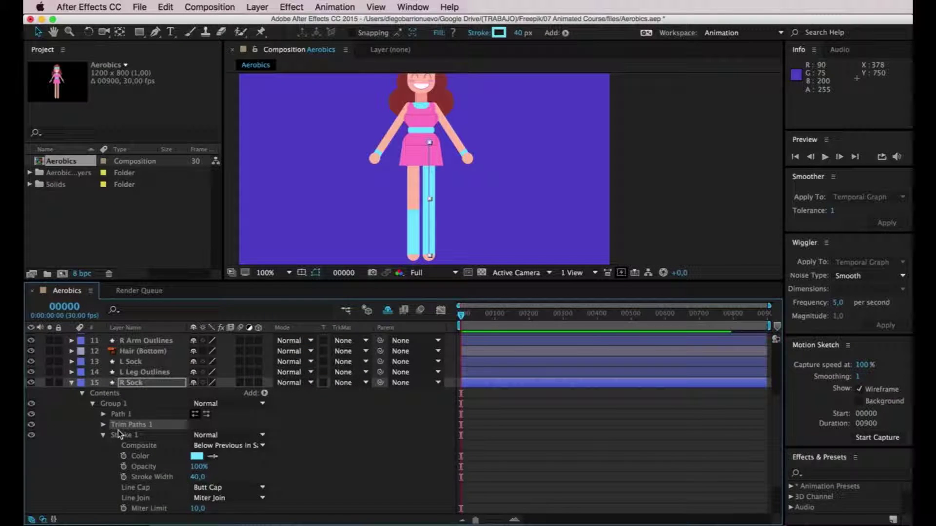
{"action": "left_click", "coordinate": [103, 425]}
{"action": "left_click", "coordinate": [198, 435]}
{"action": "type", "text": "60"}
{"action": "key", "text": "Return"}
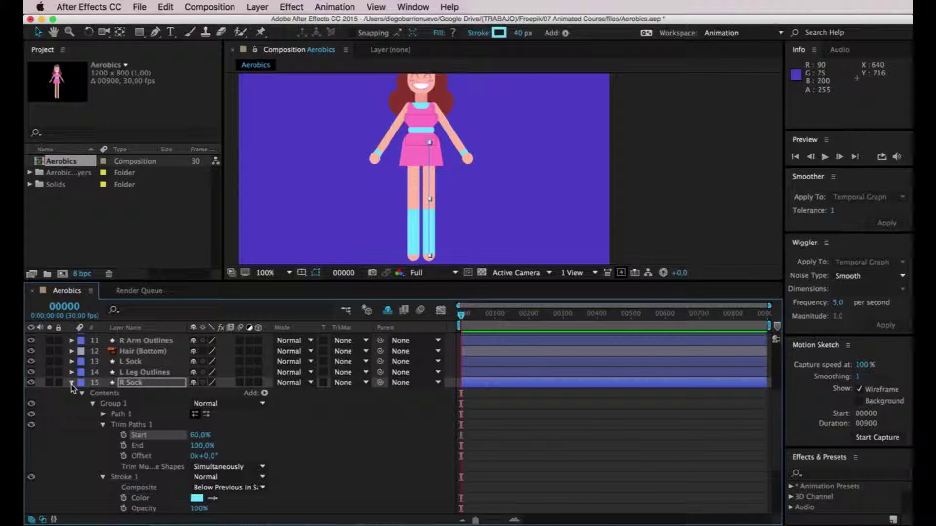
{"action": "left_click", "coordinate": [83, 393]}
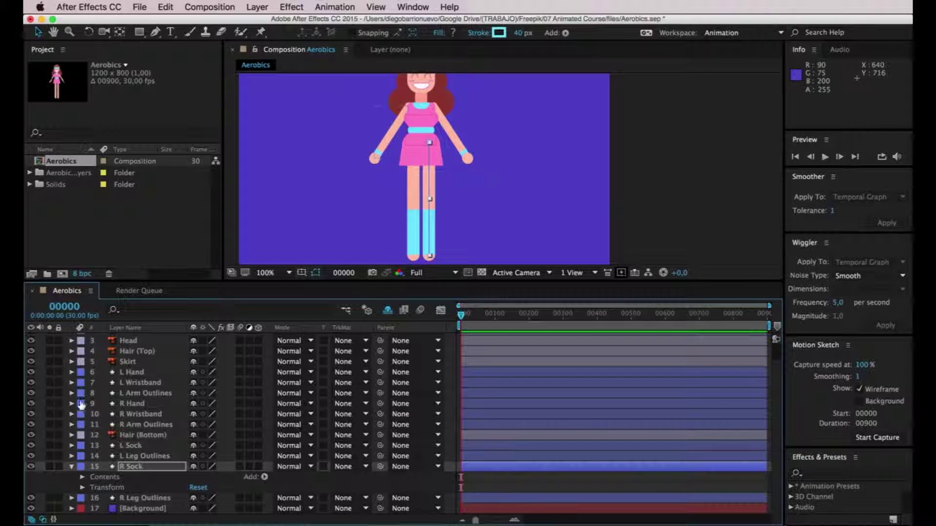
{"action": "left_click", "coordinate": [72, 468]}
Duplicate the R Sock layer, place the copy directly below R Sock, and rename it R Shoe
{"action": "left_click", "coordinate": [144, 495]}
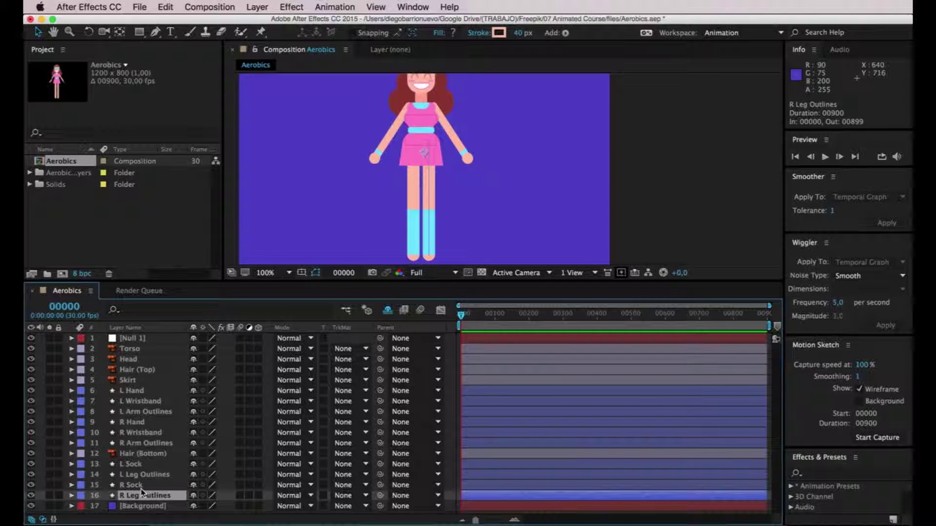
{"action": "left_click", "coordinate": [141, 490]}
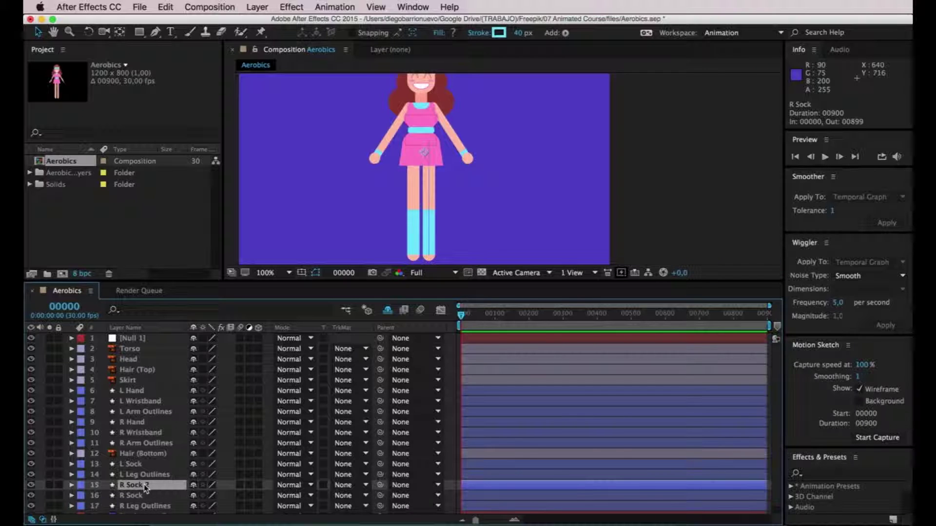
{"action": "key", "text": "super+d"}
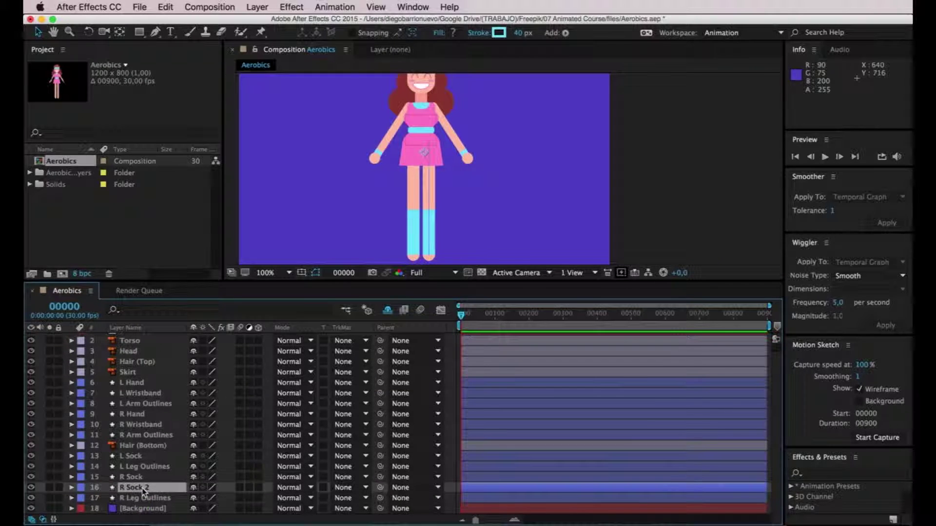
{"action": "right_click", "coordinate": [144, 493]}
{"action": "left_click", "coordinate": [146, 514]}
{"action": "type", "text": "R Sho"}
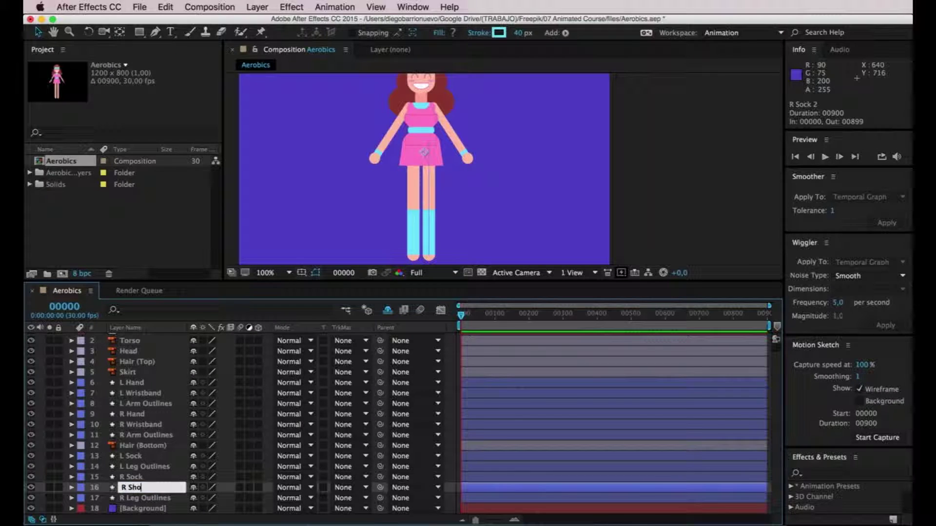
{"action": "type", "text": "e"}
{"action": "key", "text": "Return"}
Recolor the R Shoe shape's Stroke 1 white (FFFFFF) and set its line cap to Round Cap
{"action": "left_click", "coordinate": [71, 488]}
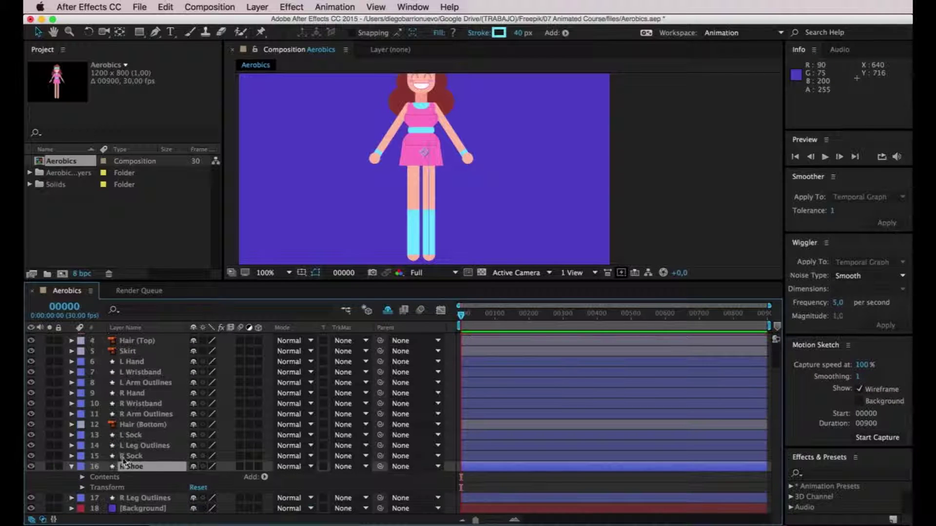
{"action": "left_click", "coordinate": [83, 478]}
{"action": "left_click", "coordinate": [93, 478]}
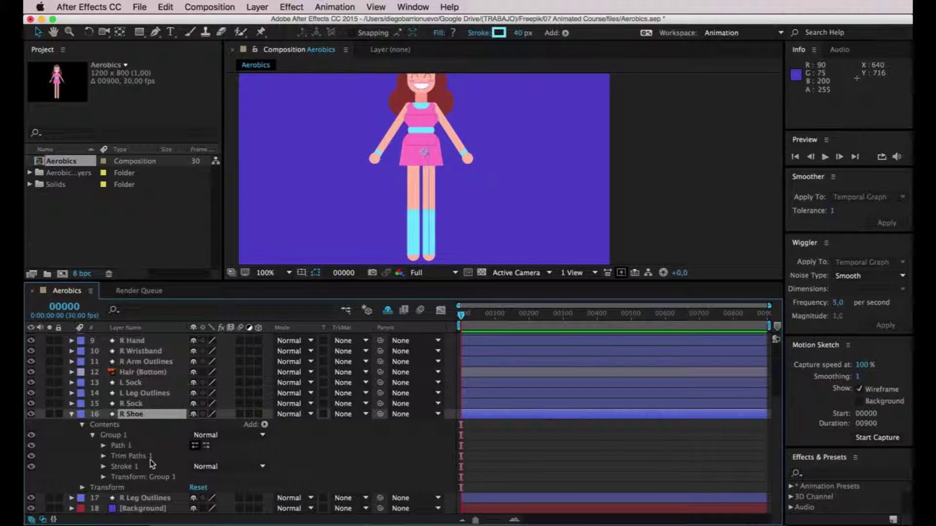
{"action": "left_click", "coordinate": [103, 467]}
{"action": "left_click", "coordinate": [197, 447]}
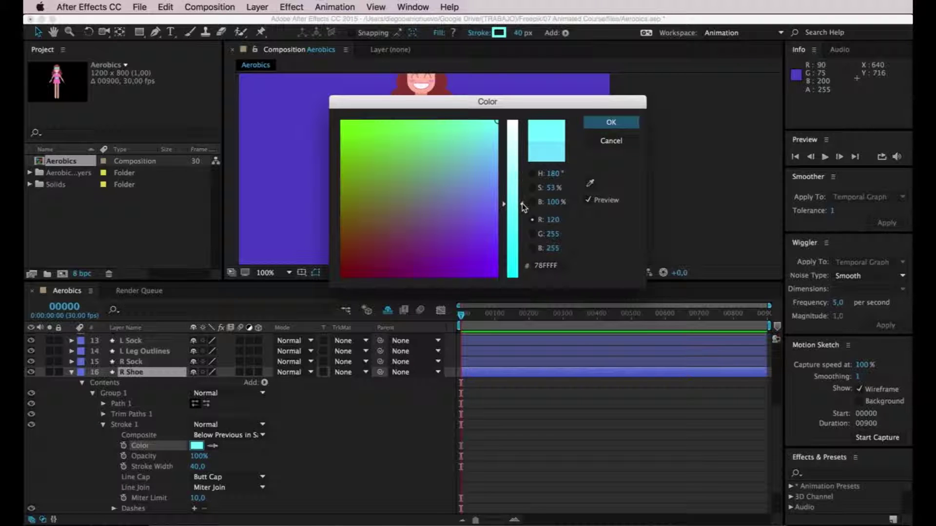
{"action": "left_click_drag", "start_coordinate": [523, 206], "coordinate": [520, 119]}
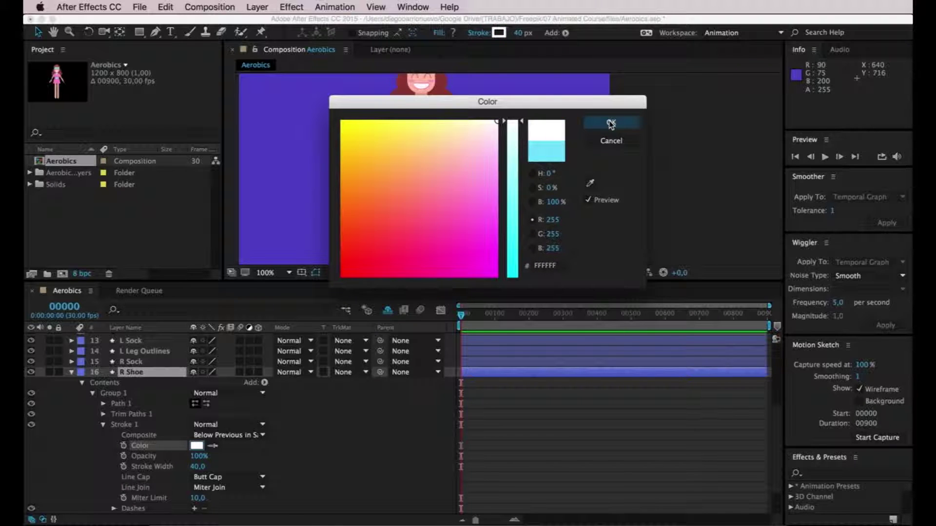
{"action": "left_click", "coordinate": [611, 123]}
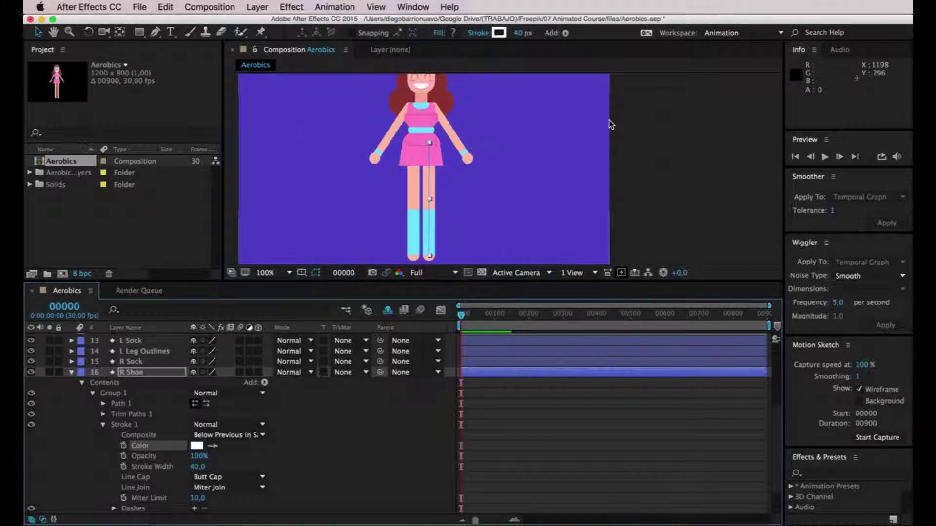
{"action": "left_click", "coordinate": [214, 477]}
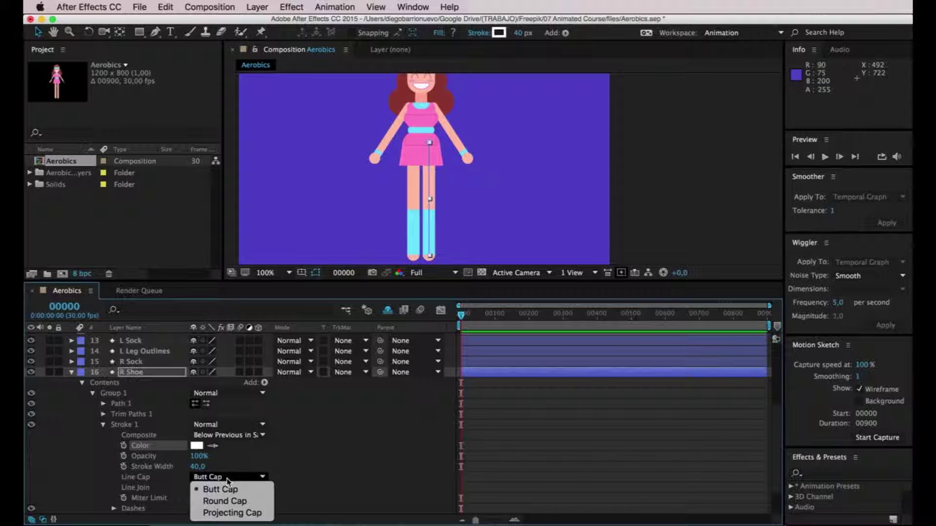
{"action": "left_click", "coordinate": [225, 503]}
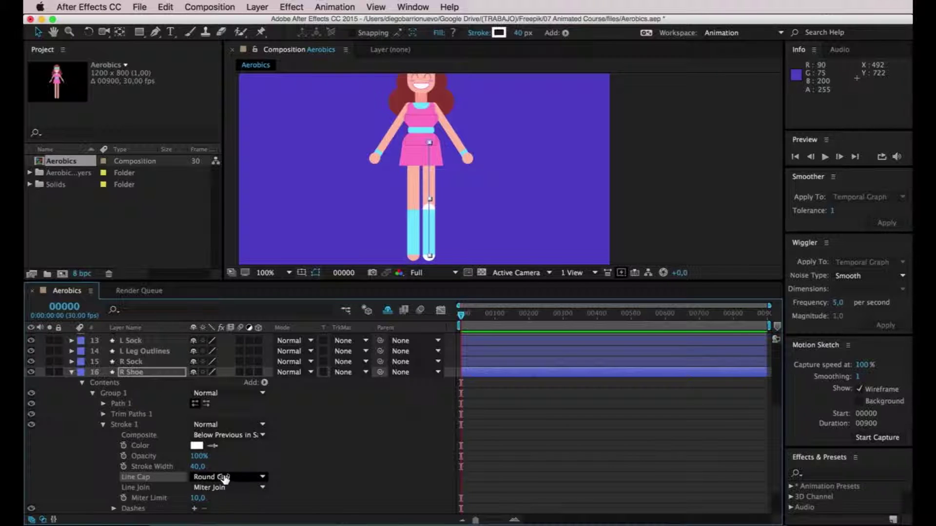
Set the Start of the R Shoe shape's Trim Paths 1 to 95%
{"action": "left_click", "coordinate": [104, 425]}
{"action": "left_click", "coordinate": [103, 456]}
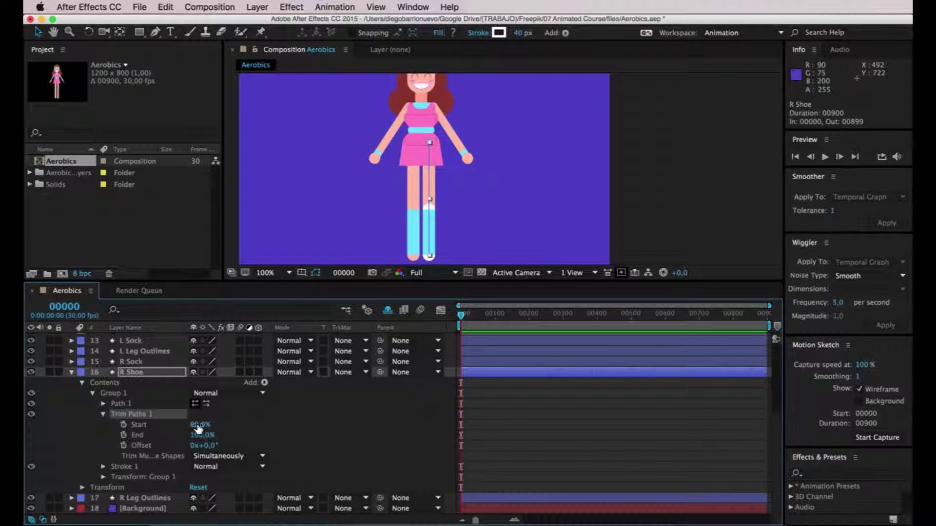
{"action": "left_click_drag", "start_coordinate": [198, 428], "coordinate": [222, 426]}
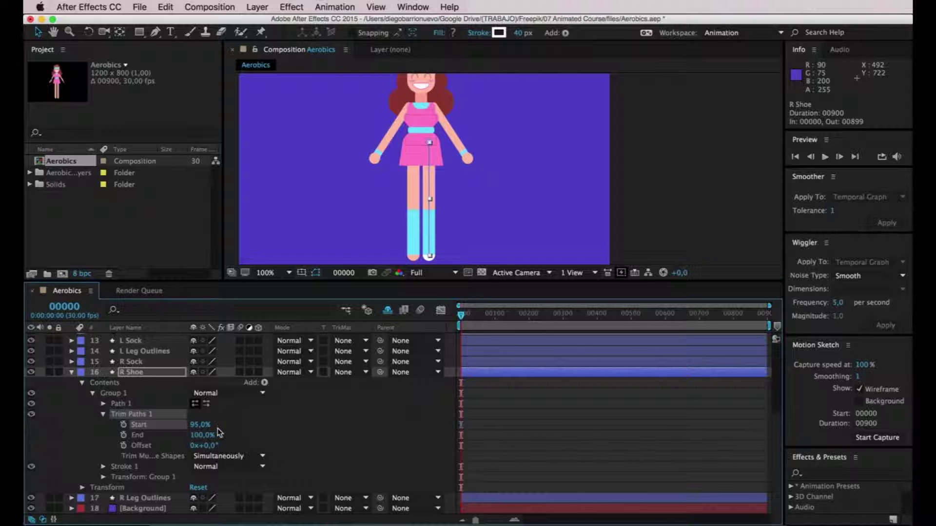
Set the R Shoe's Stroke 1 width to 50 and collapse the layer's properties
{"action": "left_click", "coordinate": [102, 466]}
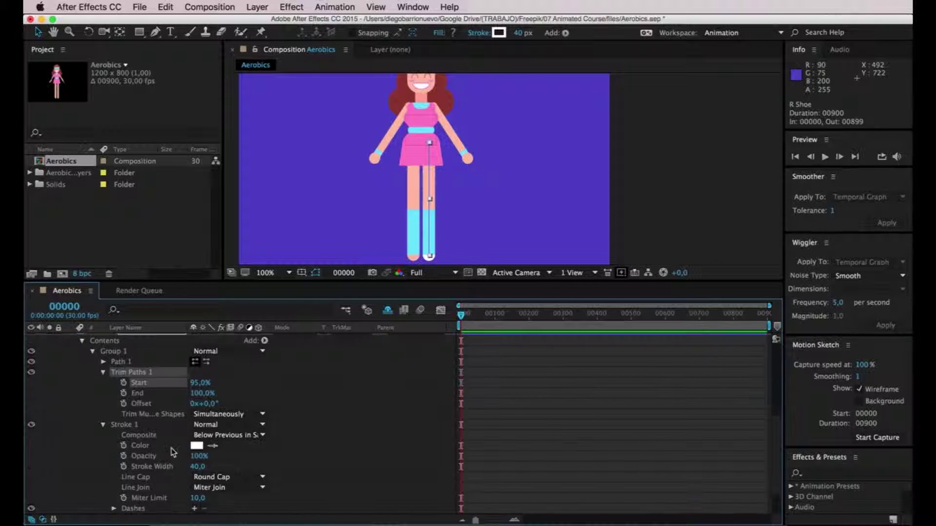
{"action": "left_click_drag", "start_coordinate": [196, 467], "coordinate": [202, 467]}
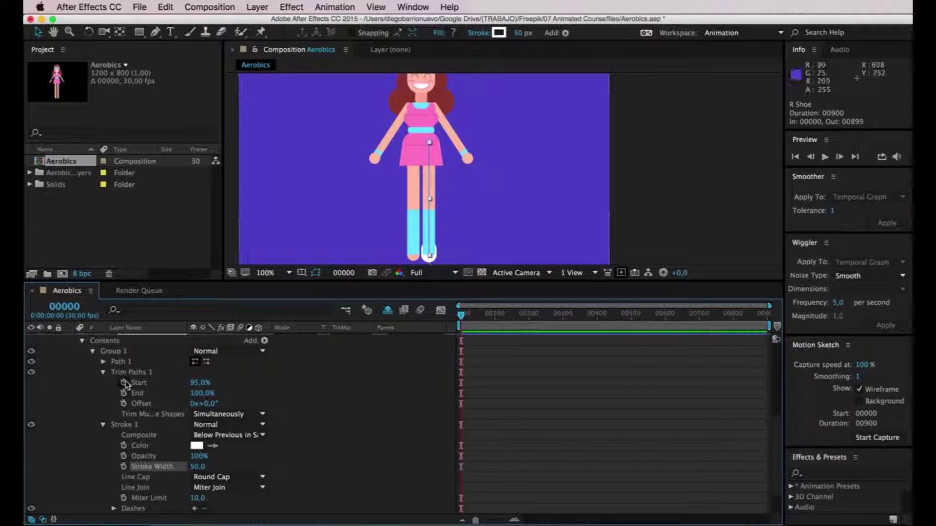
{"action": "scroll", "coordinate": [130, 368], "scroll_direction": "up", "scroll_amount": 3}
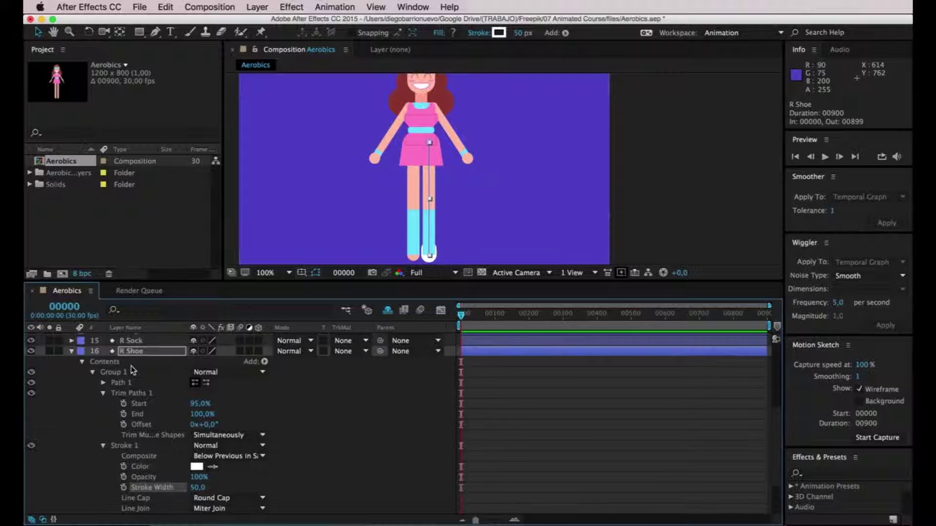
{"action": "left_click", "coordinate": [146, 352]}
{"action": "left_click", "coordinate": [72, 362]}
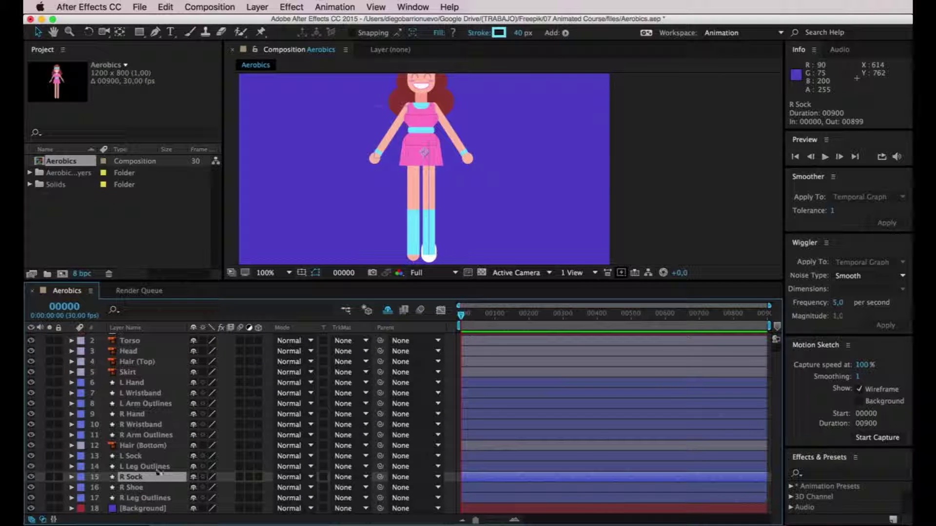
Duplicate the L Sock layer, place the copy directly below L Sock, and rename it L Shoe
{"action": "left_click", "coordinate": [148, 458]}
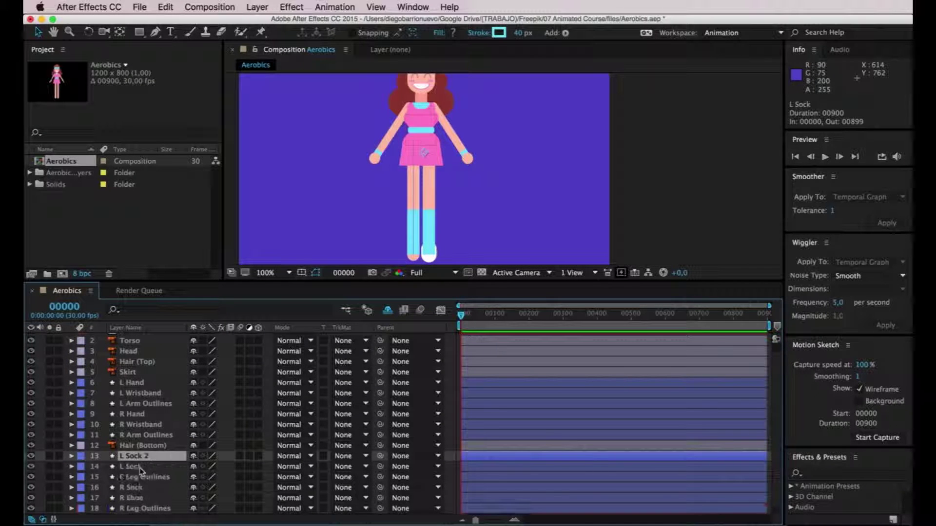
{"action": "key", "text": "super+d"}
{"action": "right_click", "coordinate": [142, 466]}
{"action": "left_click", "coordinate": [168, 514]}
{"action": "type", "text": "L Shoe"}
{"action": "key", "text": "Return"}
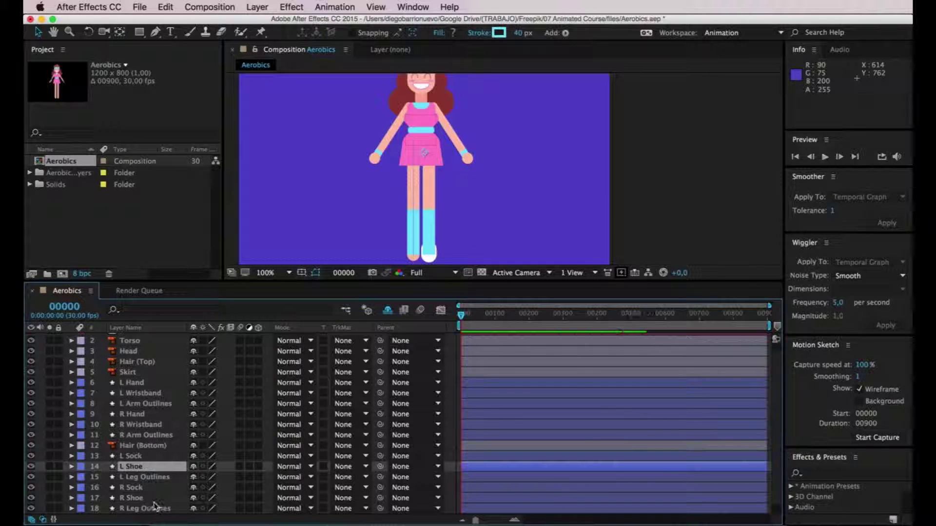
Recolor the L Shoe shape's Stroke 1 with the white sampled from the other shoe in the composition
{"action": "left_click", "coordinate": [71, 466]}
{"action": "scroll", "coordinate": [91, 463], "scroll_direction": "down", "scroll_amount": 1}
{"action": "left_click", "coordinate": [82, 445]}
{"action": "left_click", "coordinate": [92, 456]}
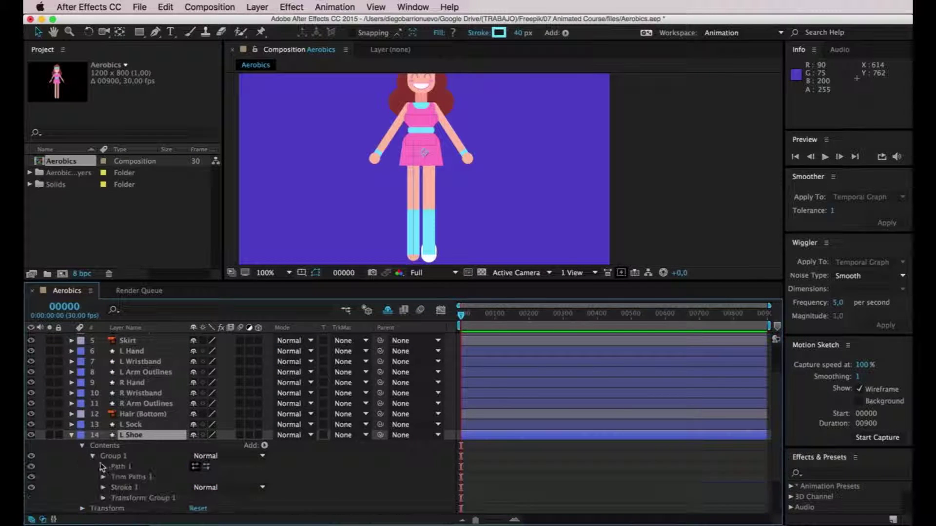
{"action": "left_click", "coordinate": [103, 487]}
{"action": "scroll", "coordinate": [105, 452], "scroll_direction": "down", "scroll_amount": 2}
{"action": "left_click", "coordinate": [211, 448]}
{"action": "left_click", "coordinate": [432, 255]}
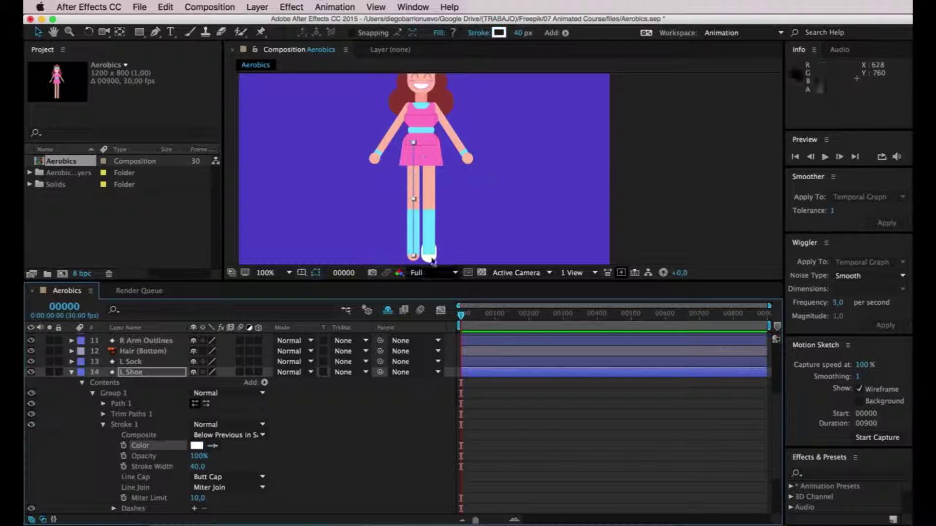
Set the L Shoe's Stroke 1 width to 50 and its line cap to Round Cap
{"action": "left_click", "coordinate": [200, 467]}
{"action": "type", "text": "50"}
{"action": "key", "text": "Return"}
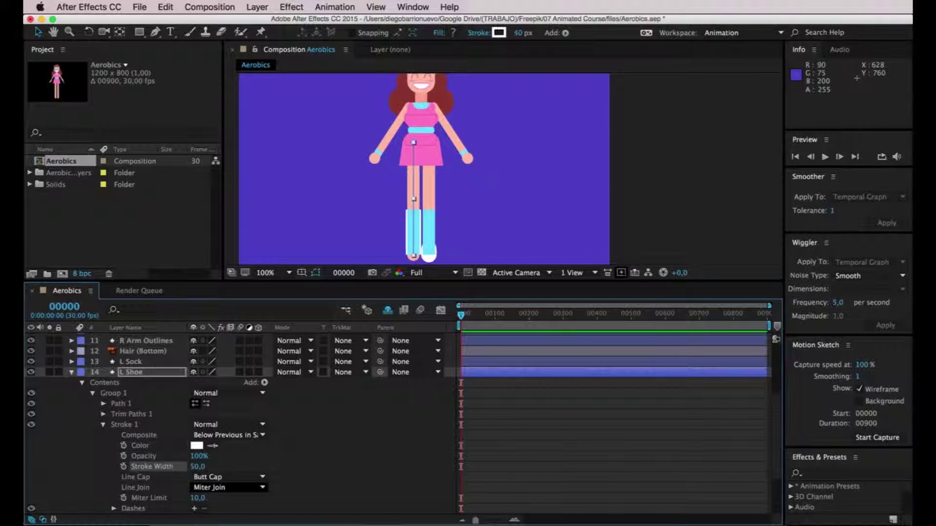
{"action": "left_click", "coordinate": [227, 477]}
{"action": "left_click", "coordinate": [220, 487]}
{"action": "left_click", "coordinate": [103, 424]}
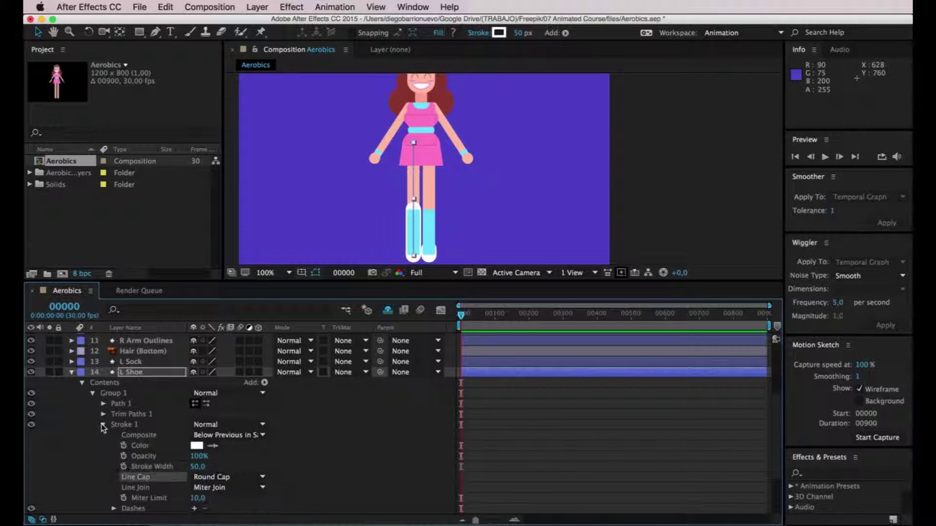
Set the Start of the L Shoe's Trim Paths 1 to 95%, collapse the layer's properties and deselect it
{"action": "left_click", "coordinate": [103, 424]}
{"action": "left_click", "coordinate": [197, 435]}
{"action": "type", "text": "605"}
{"action": "key", "text": "Return"}
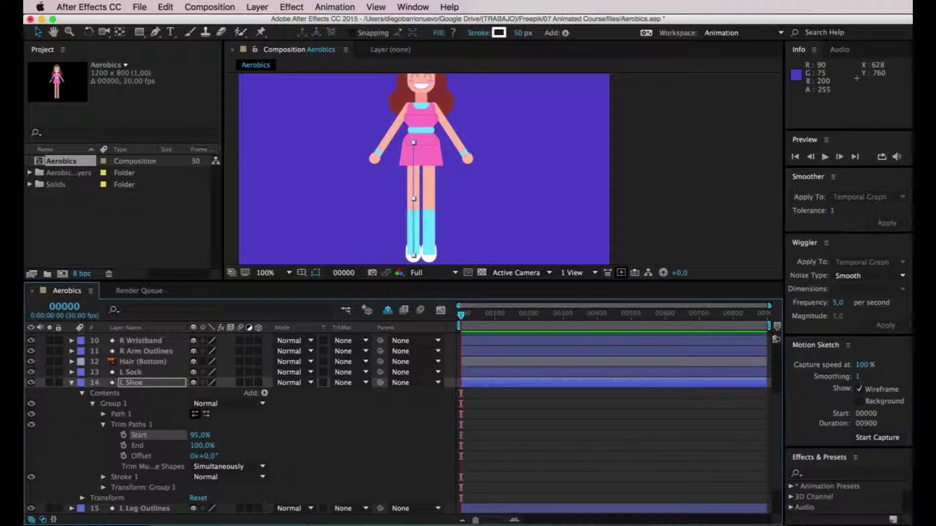
{"action": "left_click", "coordinate": [80, 393]}
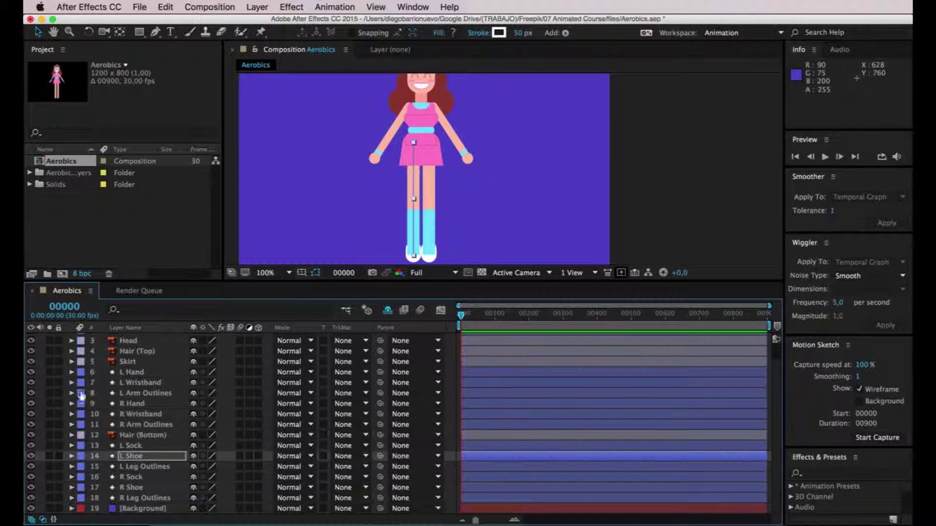
{"action": "left_click", "coordinate": [649, 188]}
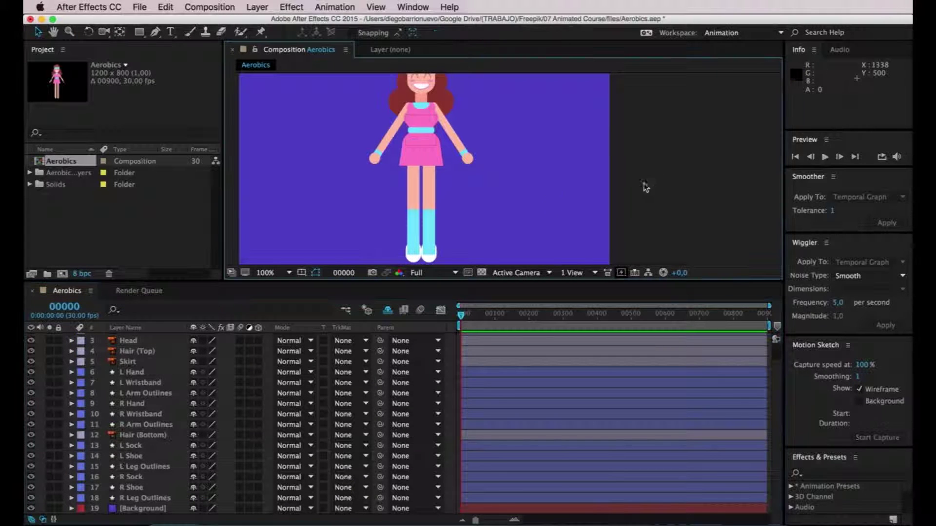
Set the End of the R Sock shape's Trim Paths 1 to 95%
{"action": "left_click", "coordinate": [134, 477]}
{"action": "left_click", "coordinate": [72, 477]}
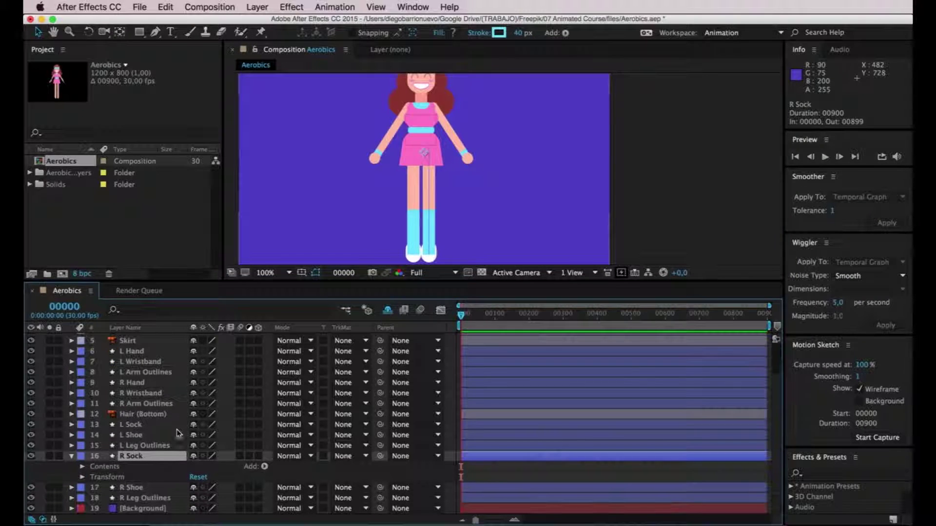
{"action": "left_click", "coordinate": [82, 468]}
{"action": "scroll", "coordinate": [142, 481], "scroll_direction": "down", "scroll_amount": 3}
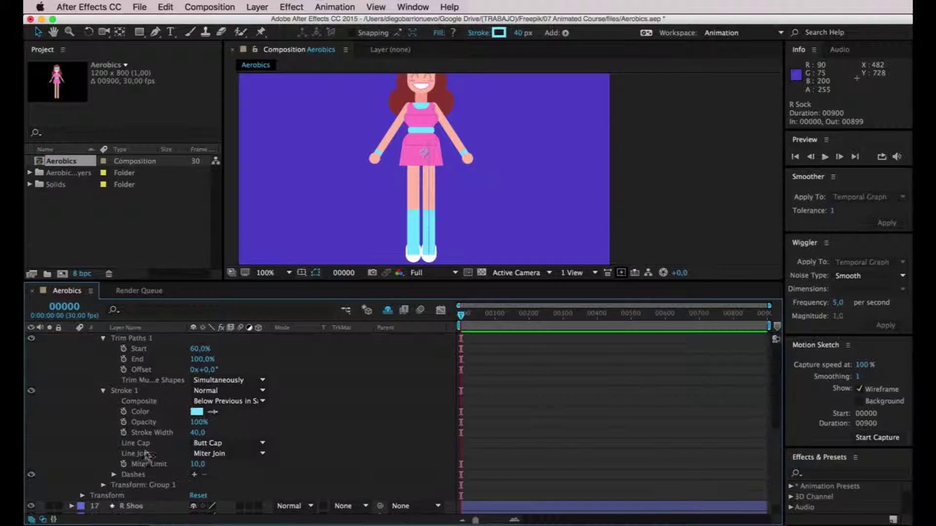
{"action": "scroll", "coordinate": [142, 397], "scroll_direction": "up", "scroll_amount": 1}
{"action": "left_click", "coordinate": [199, 371]}
{"action": "type", "text": "0"}
{"action": "type", "text": "5"}
{"action": "key", "text": "Return"}
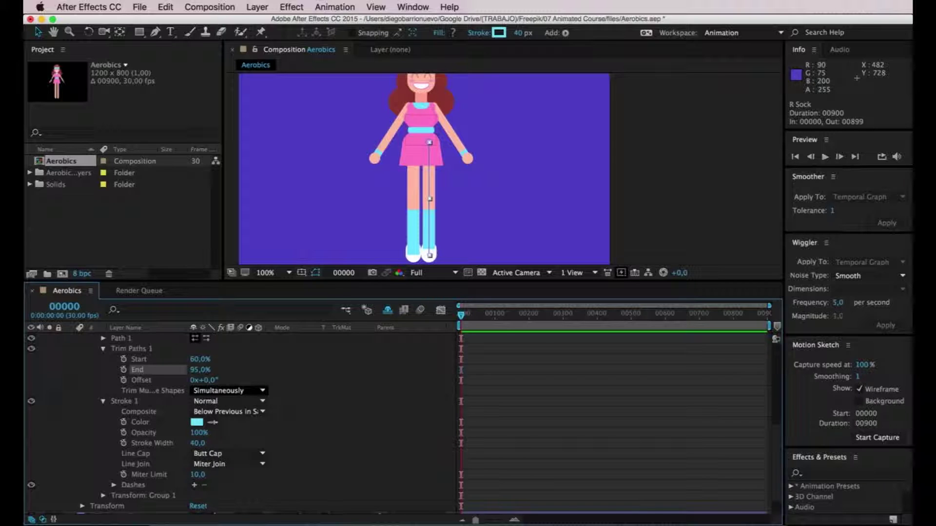
Set the End of the L Sock shape's Trim Paths 1 to 95% and deselect the layer
{"action": "scroll", "coordinate": [126, 378], "scroll_direction": "up", "scroll_amount": 3}
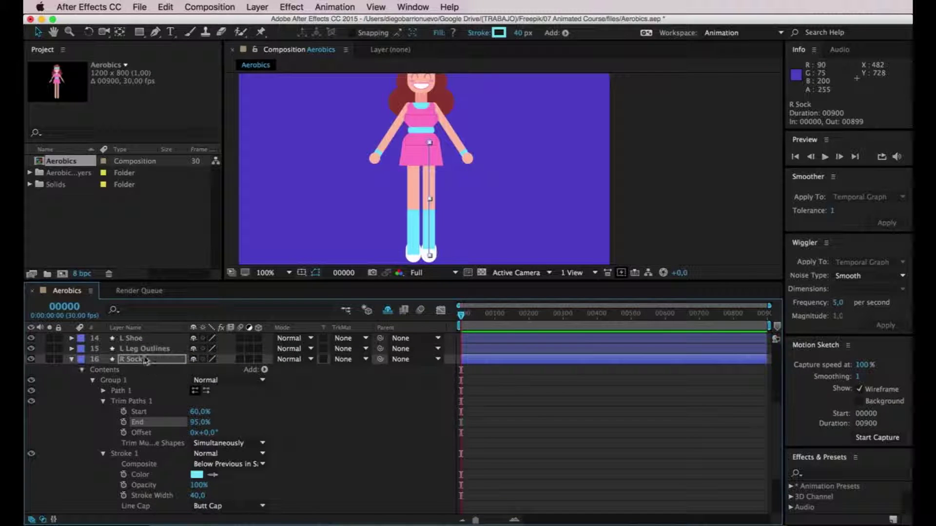
{"action": "scroll", "coordinate": [148, 366], "scroll_direction": "up", "scroll_amount": 1}
{"action": "left_click", "coordinate": [131, 339]}
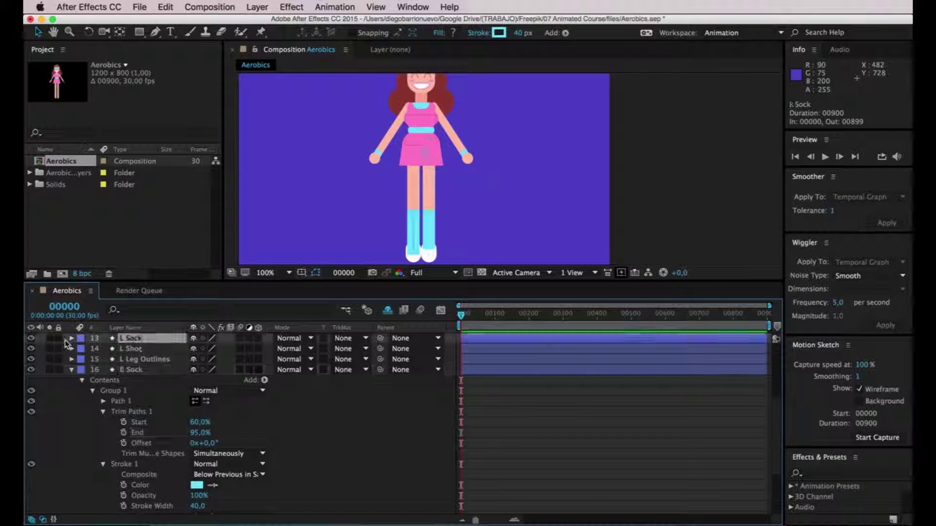
{"action": "left_click", "coordinate": [72, 338]}
{"action": "left_click", "coordinate": [82, 349]}
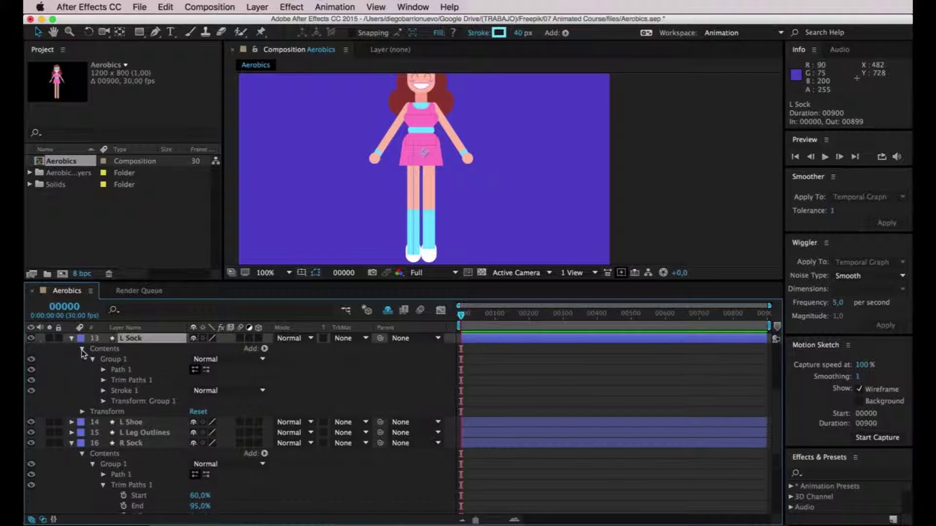
{"action": "left_click", "coordinate": [103, 380]}
{"action": "left_click", "coordinate": [199, 401]}
{"action": "type", "text": "100"}
{"action": "type", "text": "95"}
{"action": "key", "text": "Return"}
{"action": "left_click", "coordinate": [661, 216]}
Collapse the expanded properties of the L Sock and R Sock layers
{"action": "scroll", "coordinate": [619, 198], "scroll_direction": "up", "scroll_amount": 2}
{"action": "scroll", "coordinate": [620, 198], "scroll_direction": "down", "scroll_amount": 2}
{"action": "scroll", "coordinate": [589, 192], "scroll_direction": "up", "scroll_amount": 1}
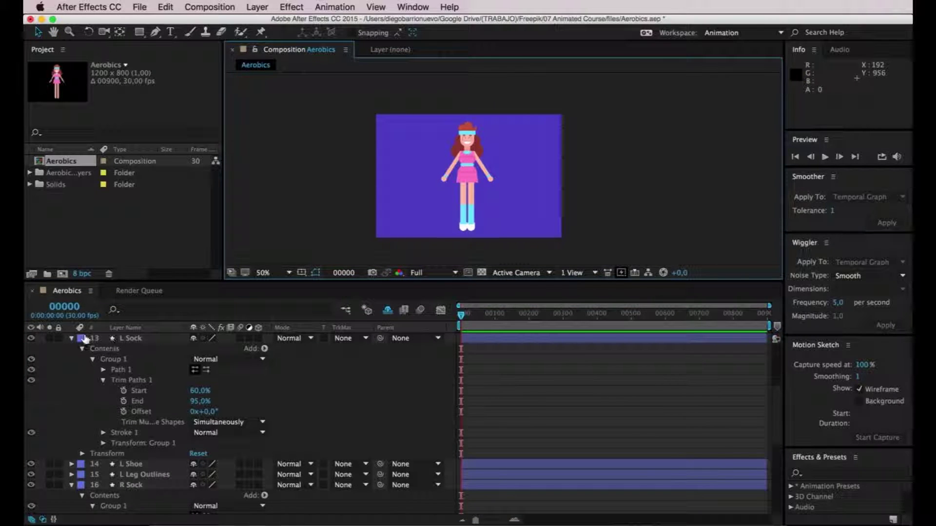
{"action": "left_click", "coordinate": [71, 338]}
{"action": "left_click", "coordinate": [72, 370]}
{"action": "scroll", "coordinate": [150, 438], "scroll_direction": "up", "scroll_amount": 2}
{"action": "scroll", "coordinate": [151, 437], "scroll_direction": "down", "scroll_amount": 2}
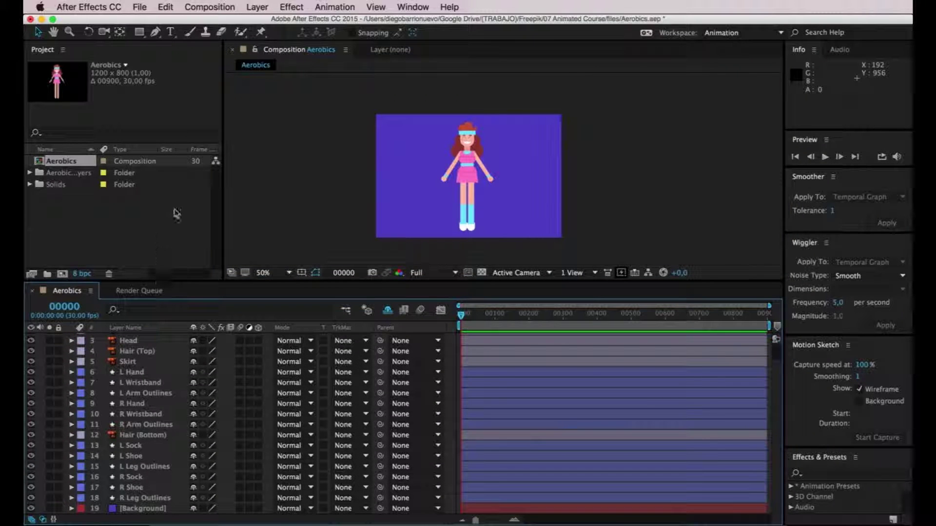
{"action": "scroll", "coordinate": [178, 370], "scroll_direction": "up", "scroll_amount": 2}
{"action": "scroll", "coordinate": [178, 370], "scroll_direction": "down", "scroll_amount": 2}
{"action": "scroll", "coordinate": [178, 374], "scroll_direction": "up", "scroll_amount": 1}
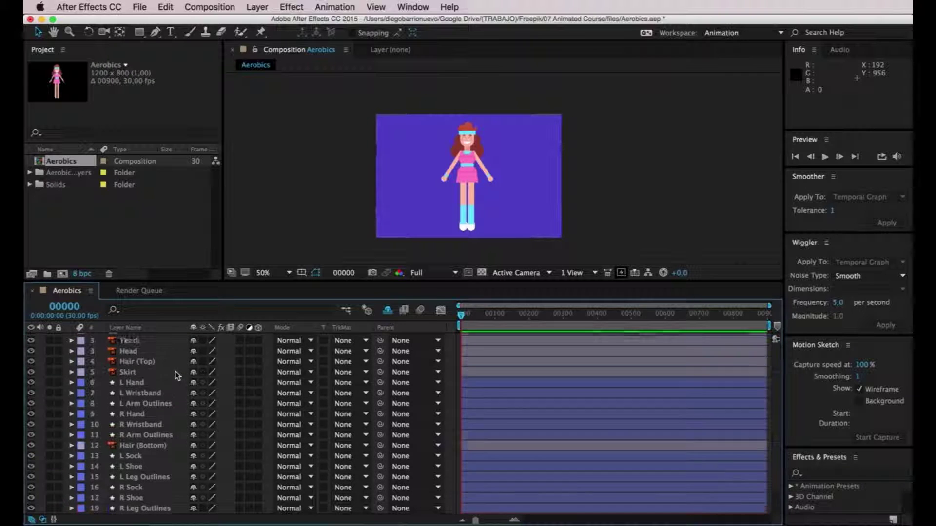
{"action": "scroll", "coordinate": [178, 374], "scroll_direction": "up", "scroll_amount": 1}
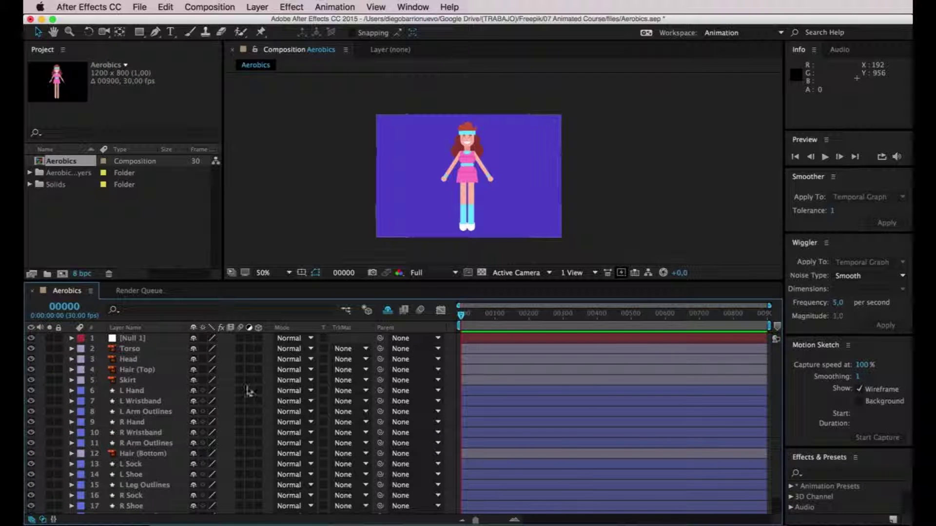